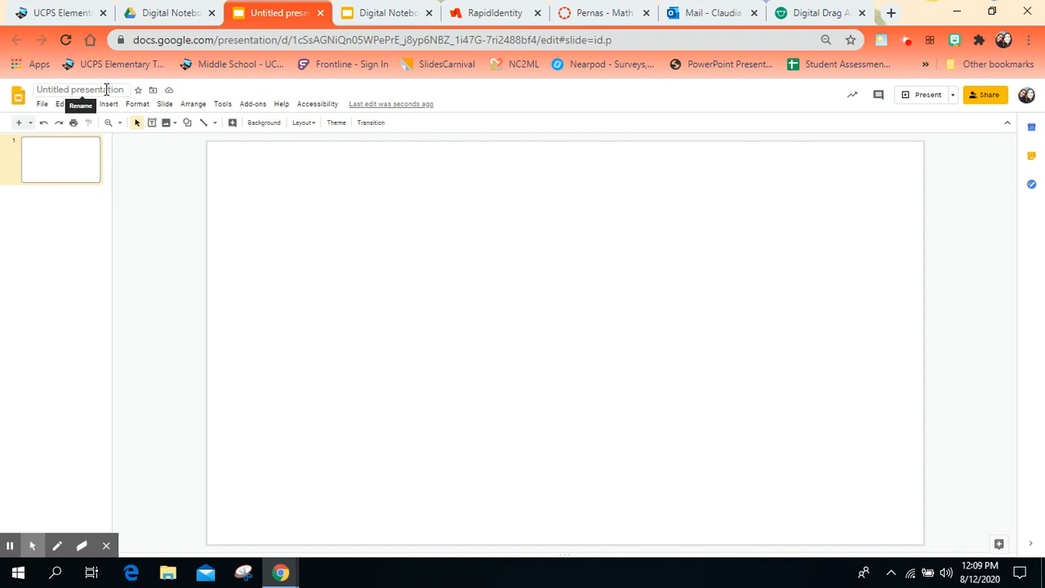
Rename the untitled presentation as "Synonyms & Antonyms Demo".
left_click(106, 90)
type("Syno")
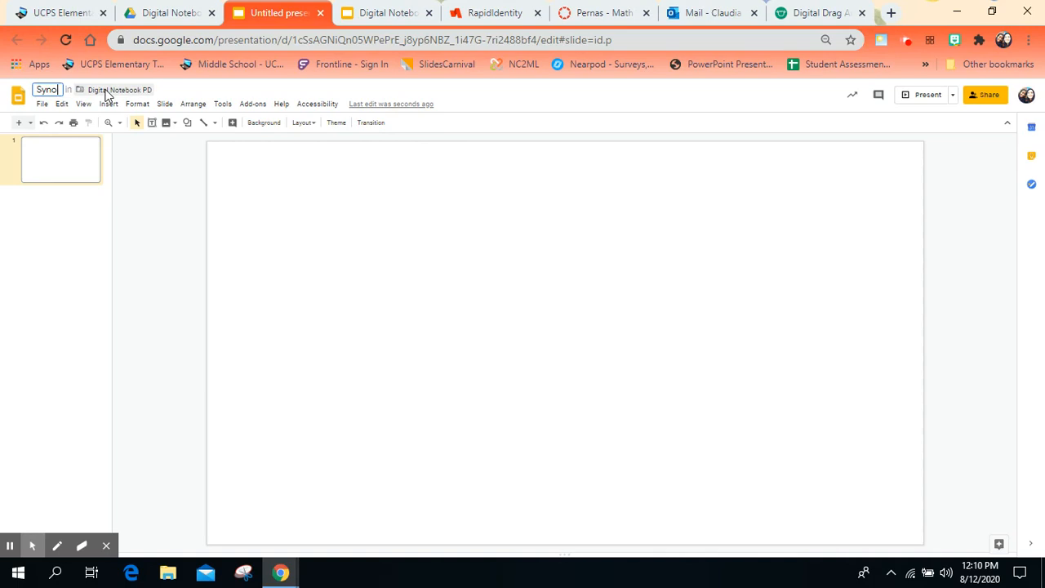
type("nyms ")
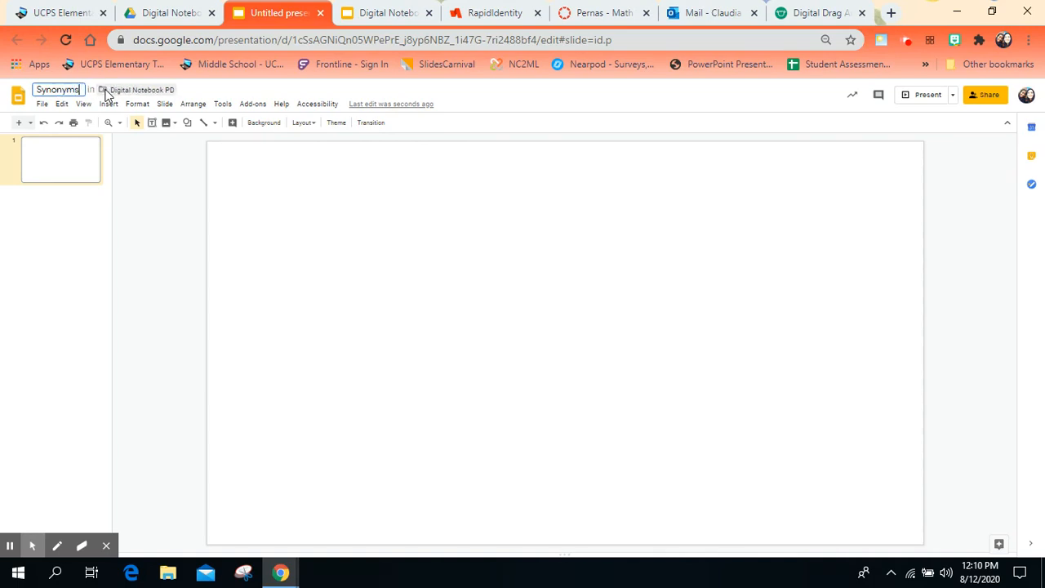
type("& ")
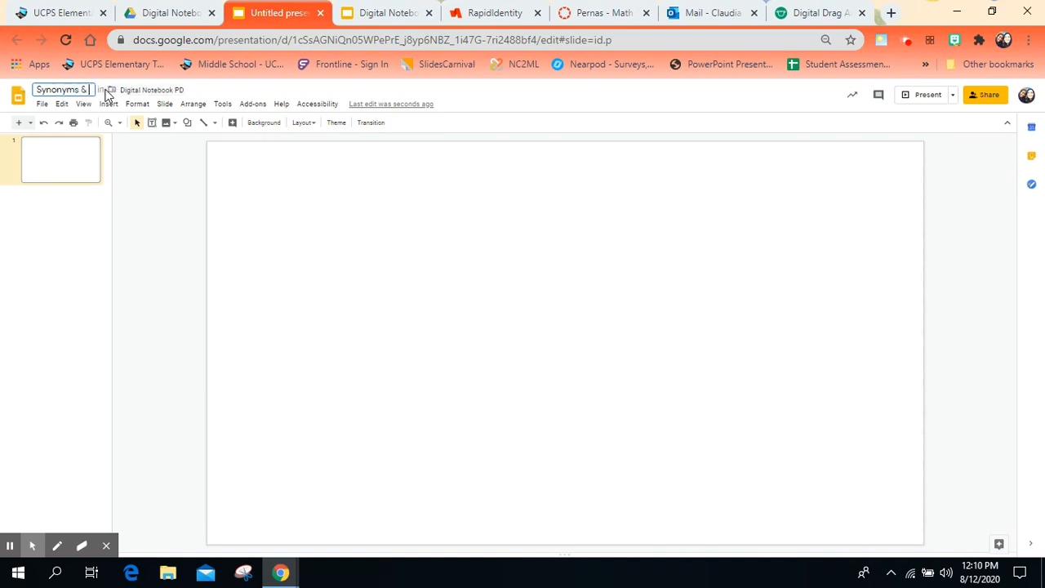
type("Antonyms")
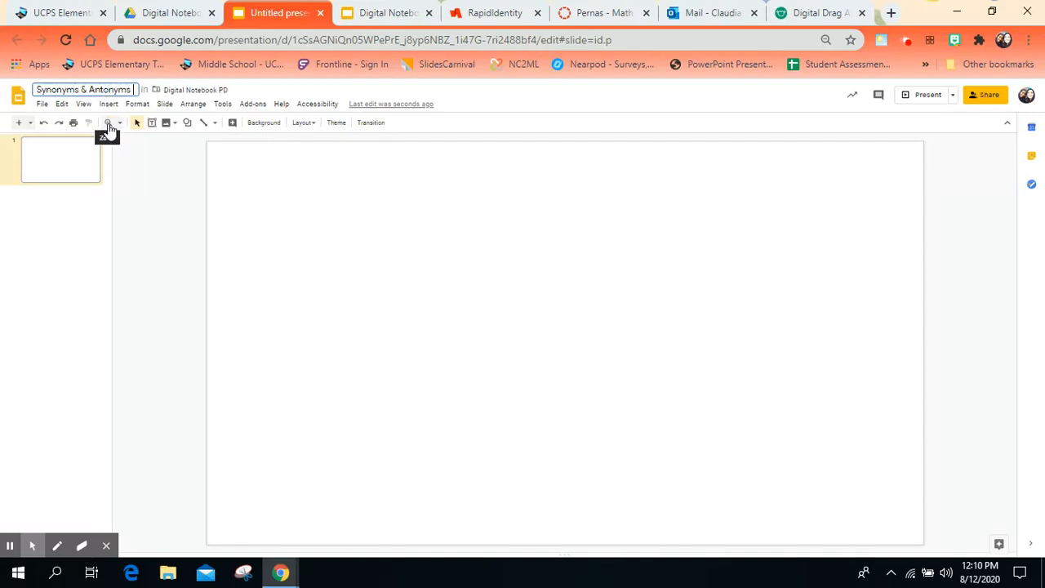
type(" Demo")
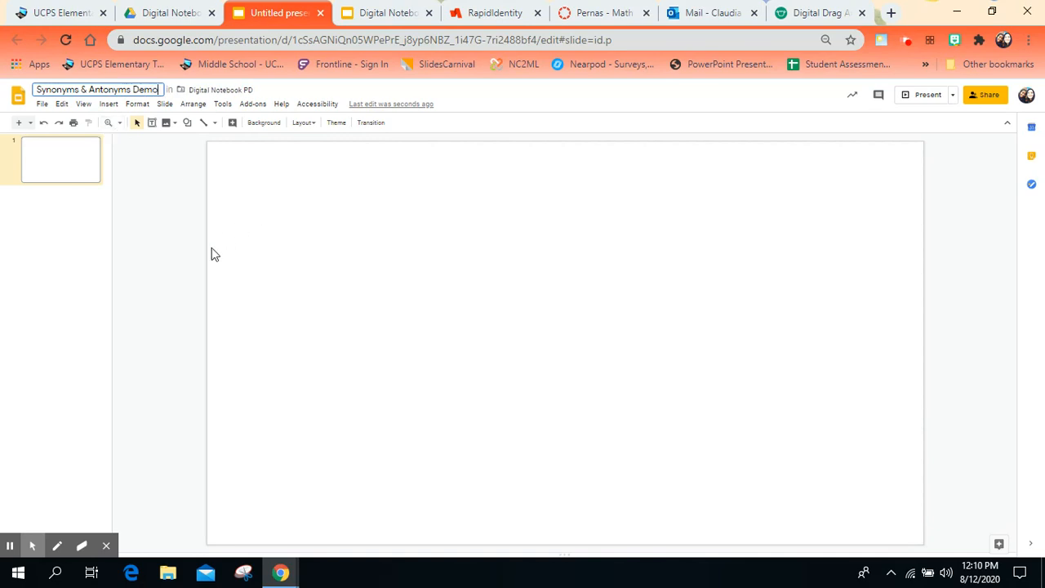
left_click(232, 249)
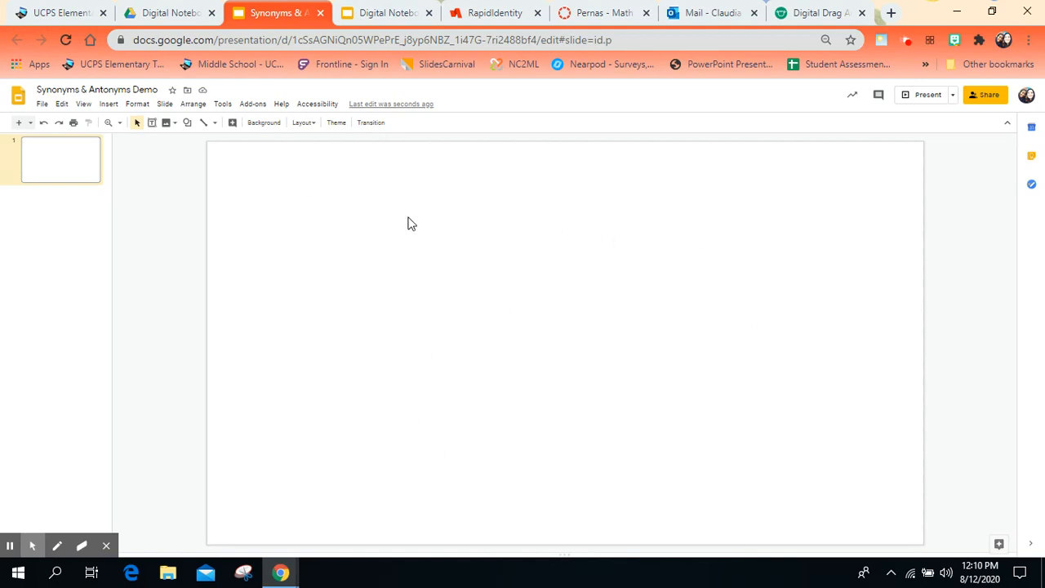
Look at the slide's background color and image options, and close them without making a change.
left_click(260, 127)
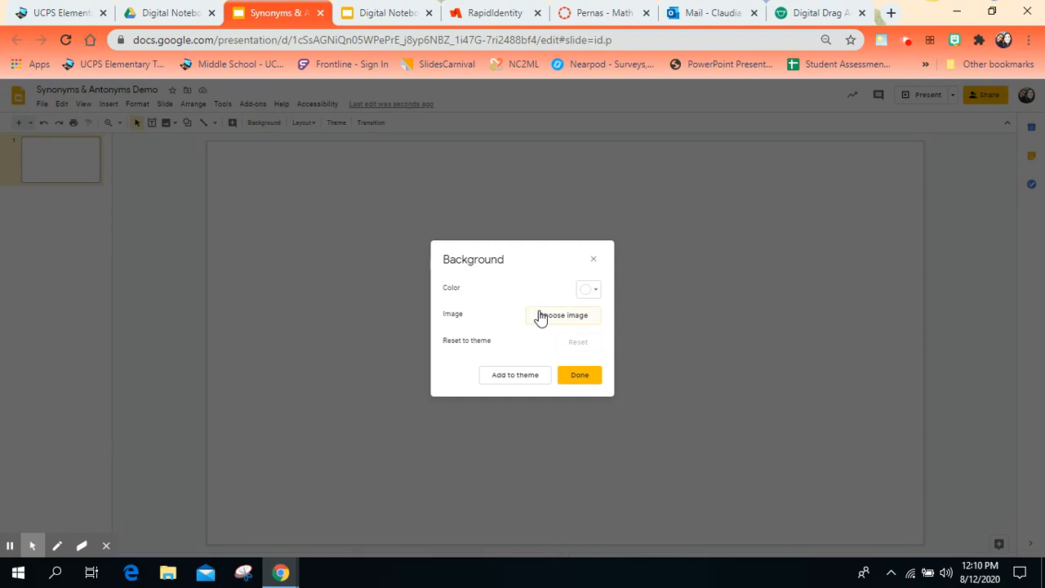
left_click(594, 261)
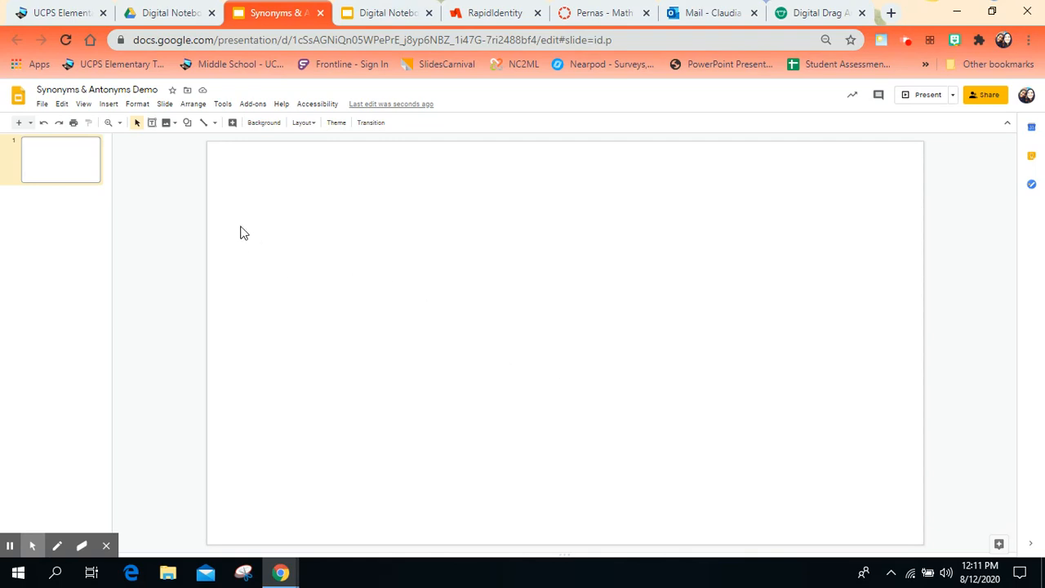
Draw a full-height rectangle along the slide's left edge, about a quarter of the slide's width.
left_click(187, 124)
mouse_move(196, 147)
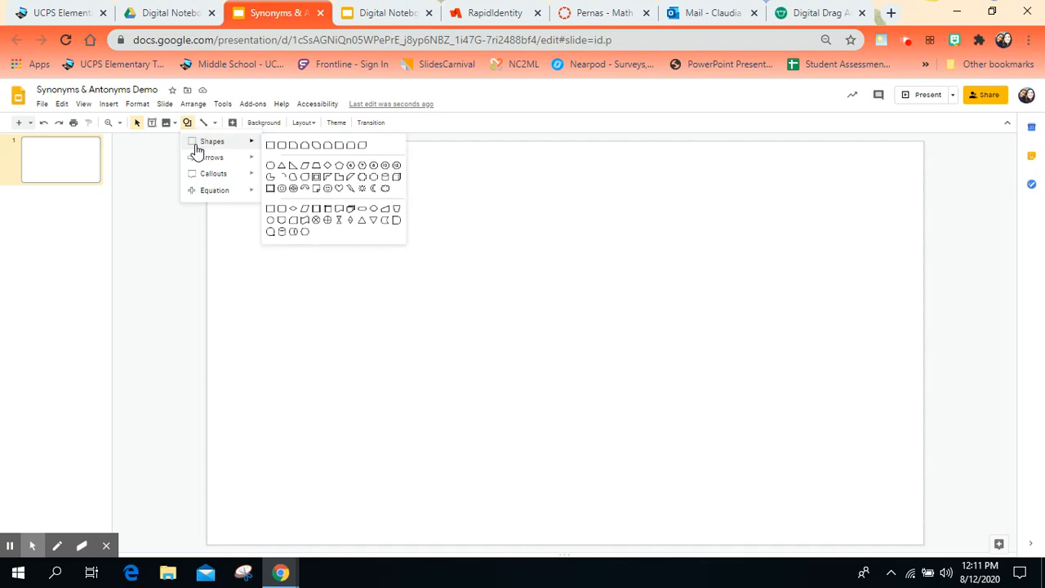
left_click(271, 146)
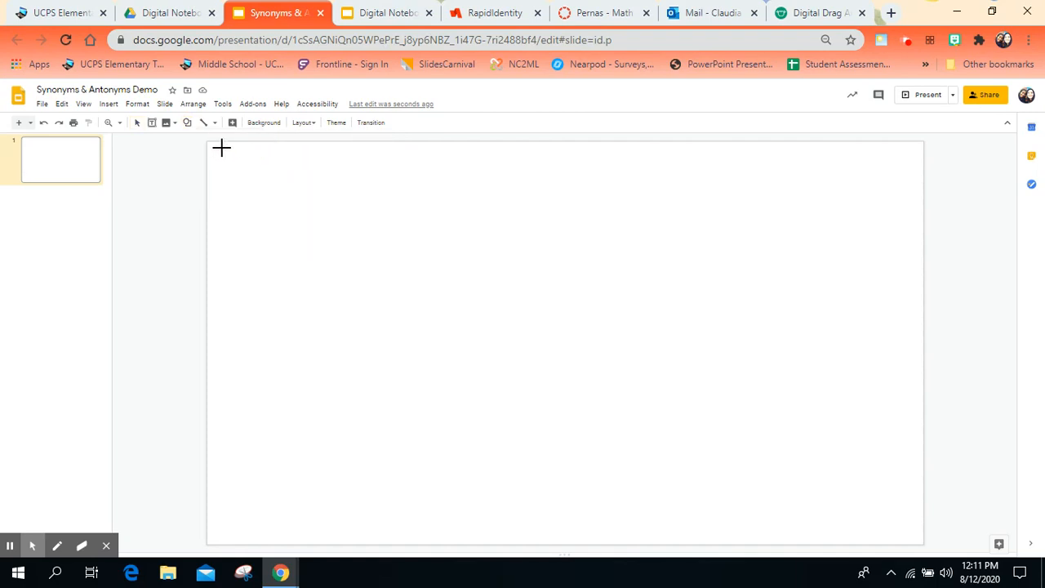
left_click_drag(209, 143, 381, 543)
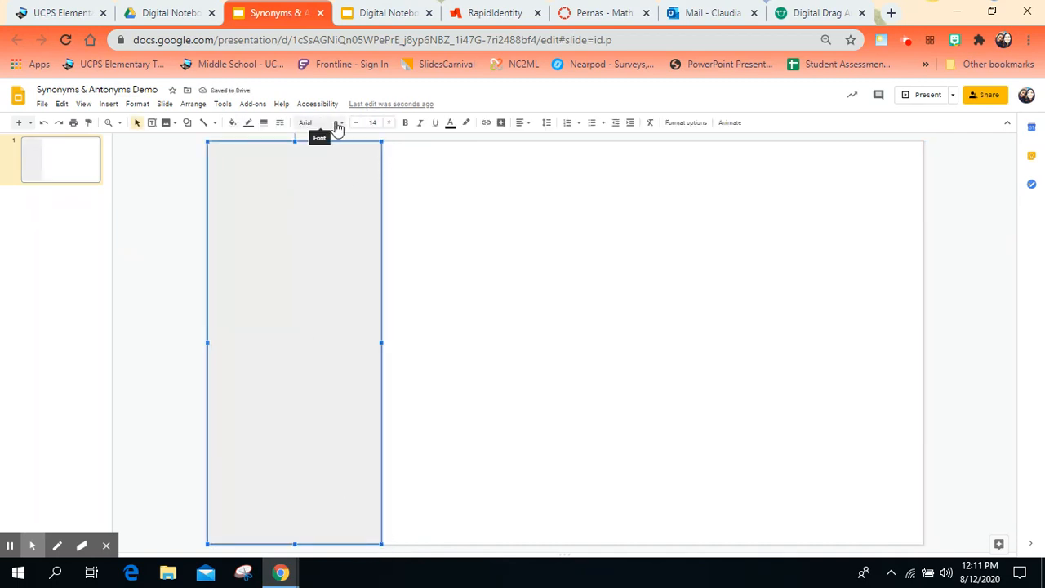
Set the rectangle's text font to Henny Penny at size 27.
left_click(338, 126)
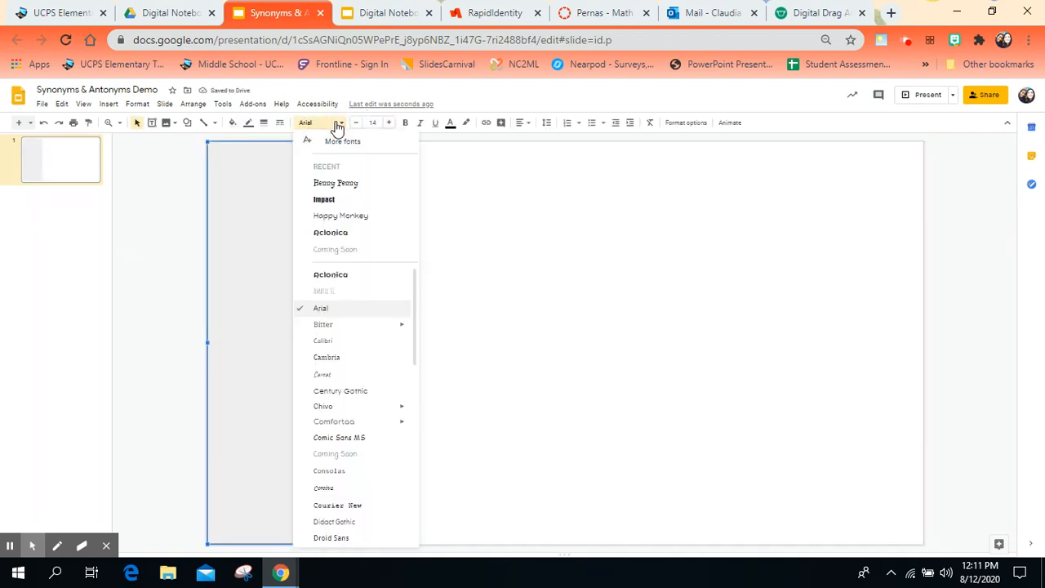
left_click(335, 183)
left_click(389, 123)
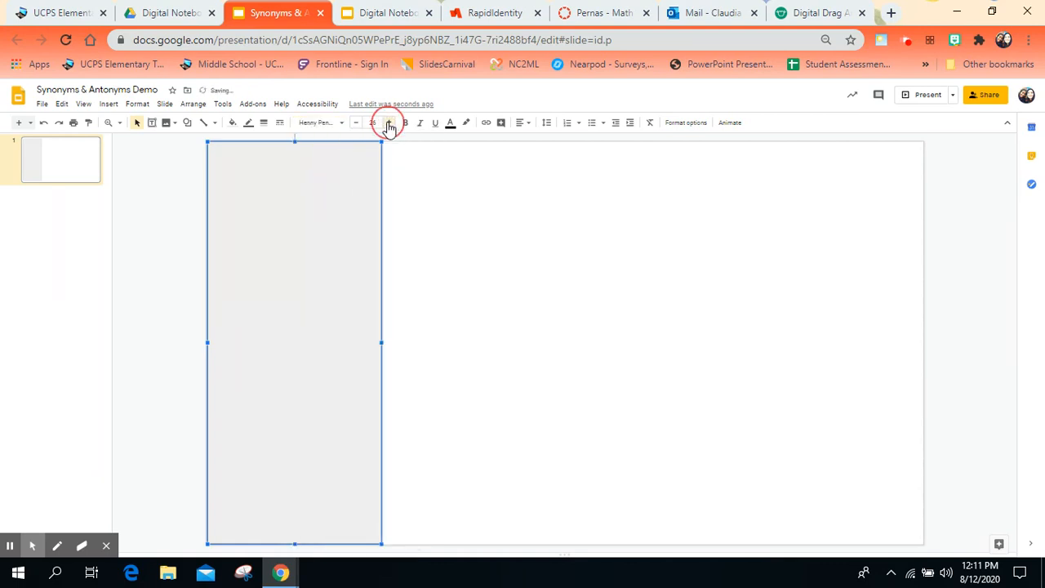
Fill the rectangle with black and set its text to bold white.
left_click(232, 125)
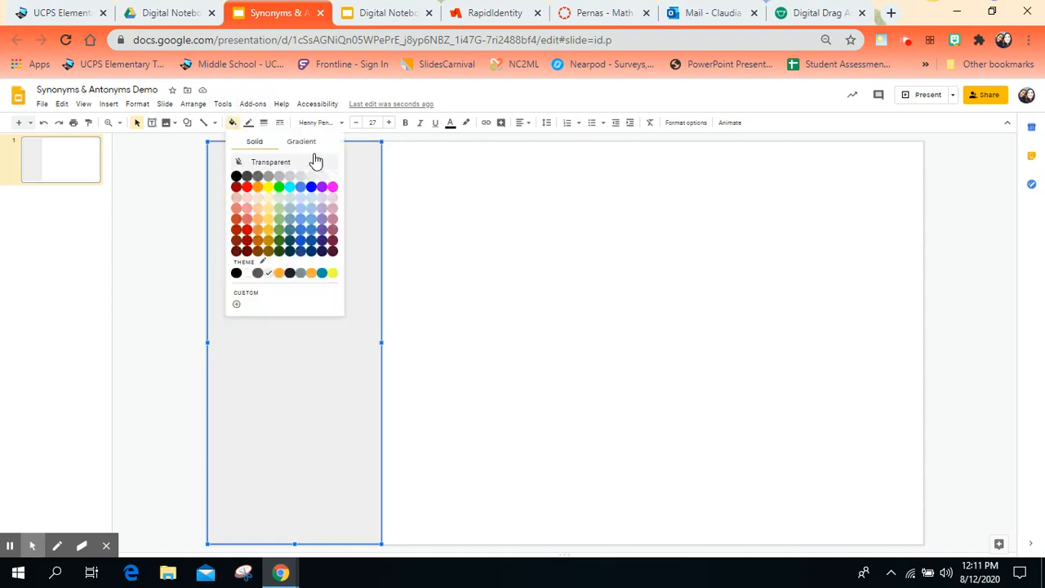
left_click(236, 177)
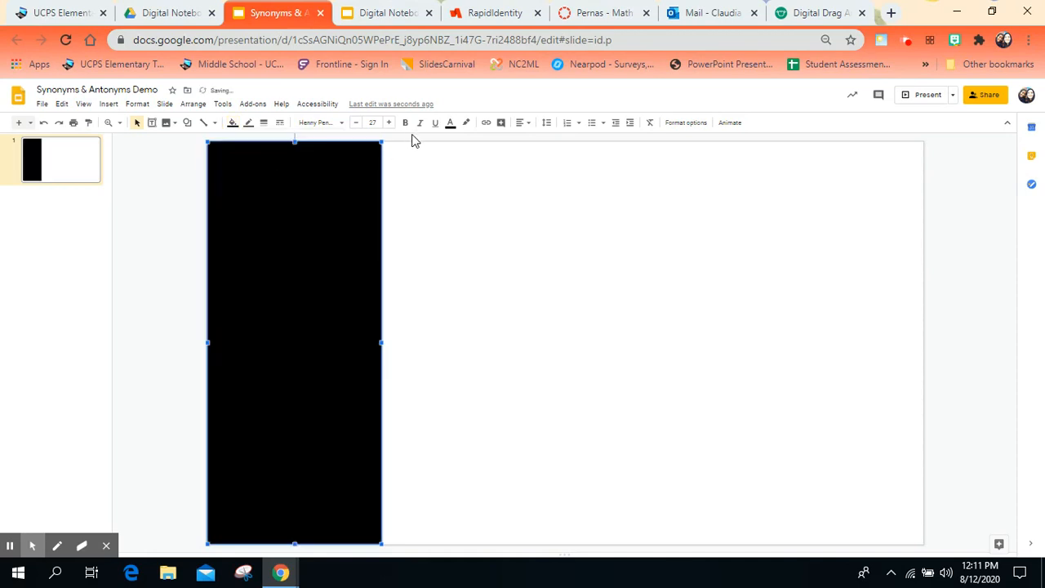
left_click(452, 124)
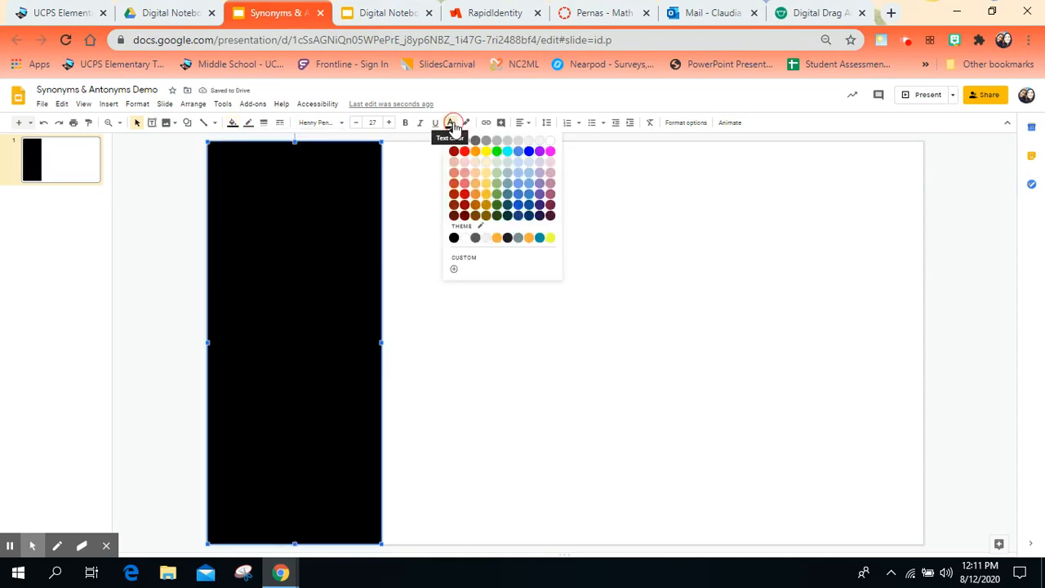
left_click(549, 145)
left_click(405, 122)
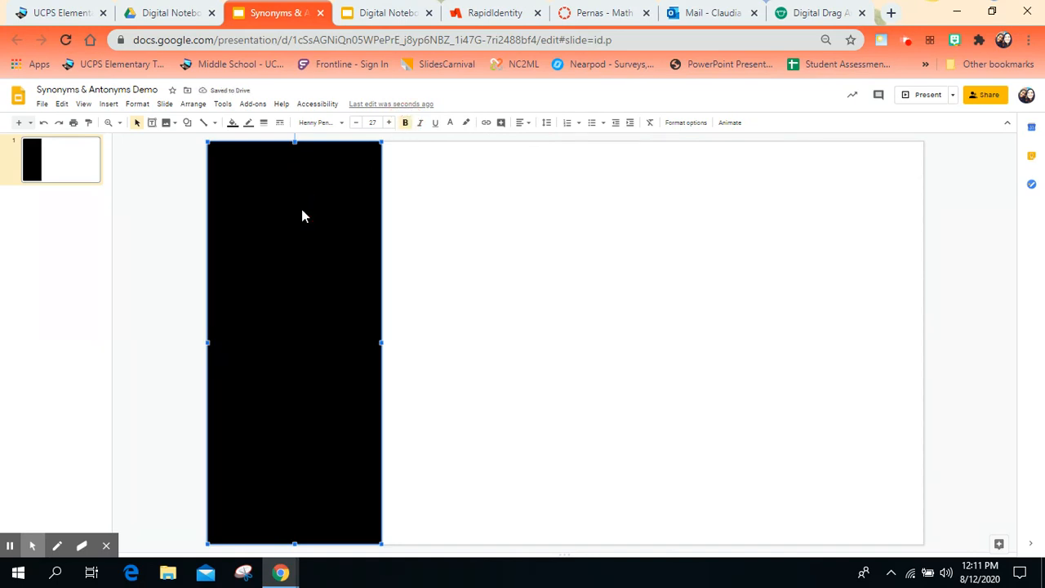
type("Drag")
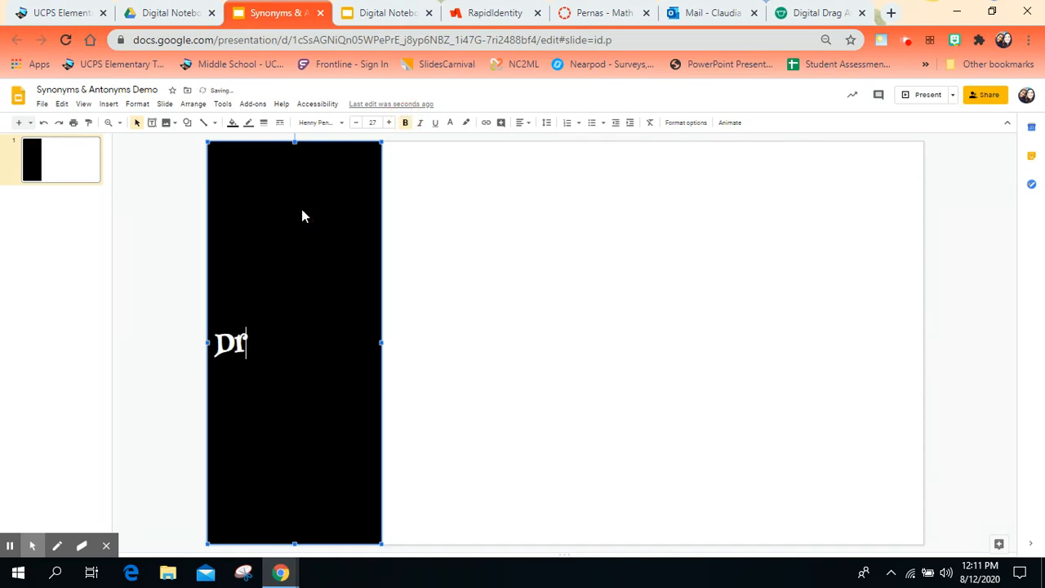
key("BackSpace")
key("BackSpace")
key("BackSpace")
key("BackSpace")
key("BackSpace")
Enter "Synonym & Antonym" in the black rectangle, with "Drag & Drop" on a new line below it.
type("Synu")
key("BackSpace")
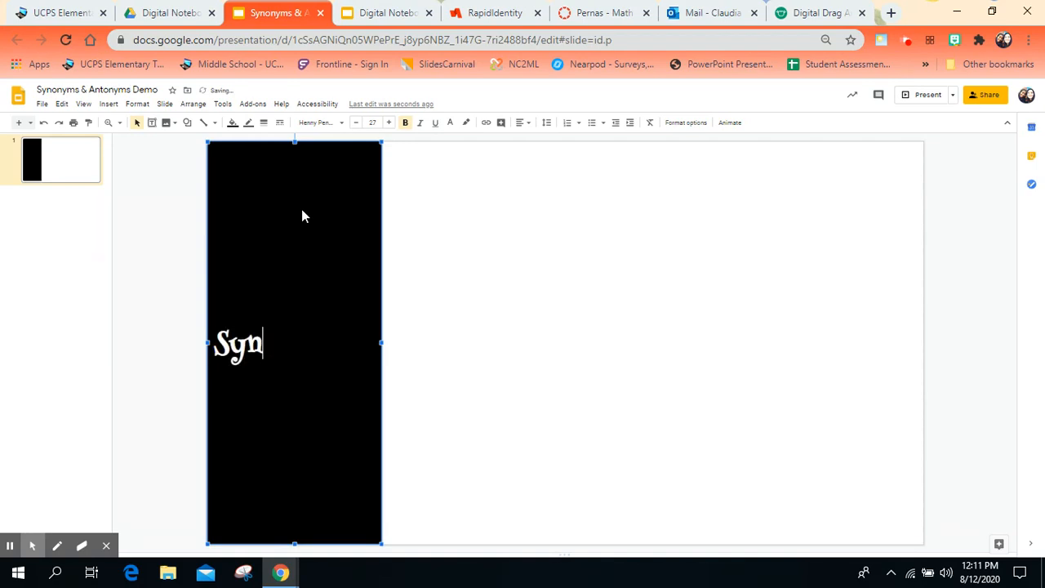
type("onym & A")
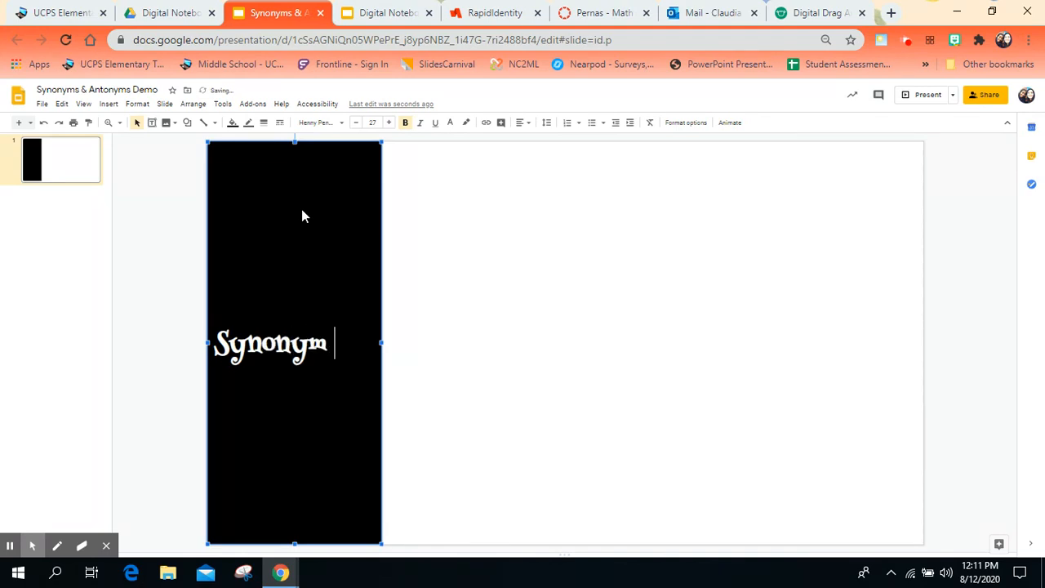
type("nt")
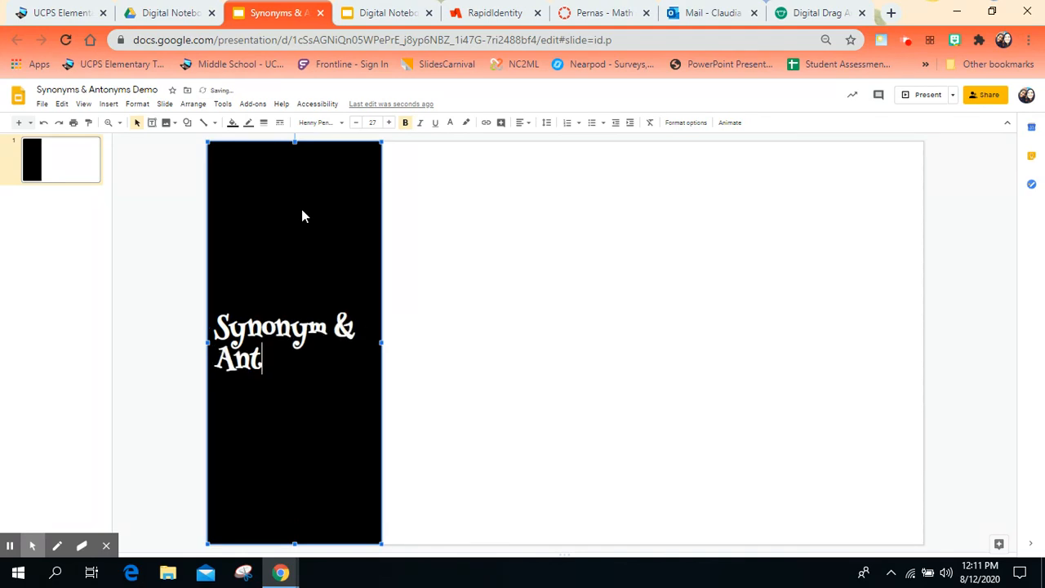
type("onym")
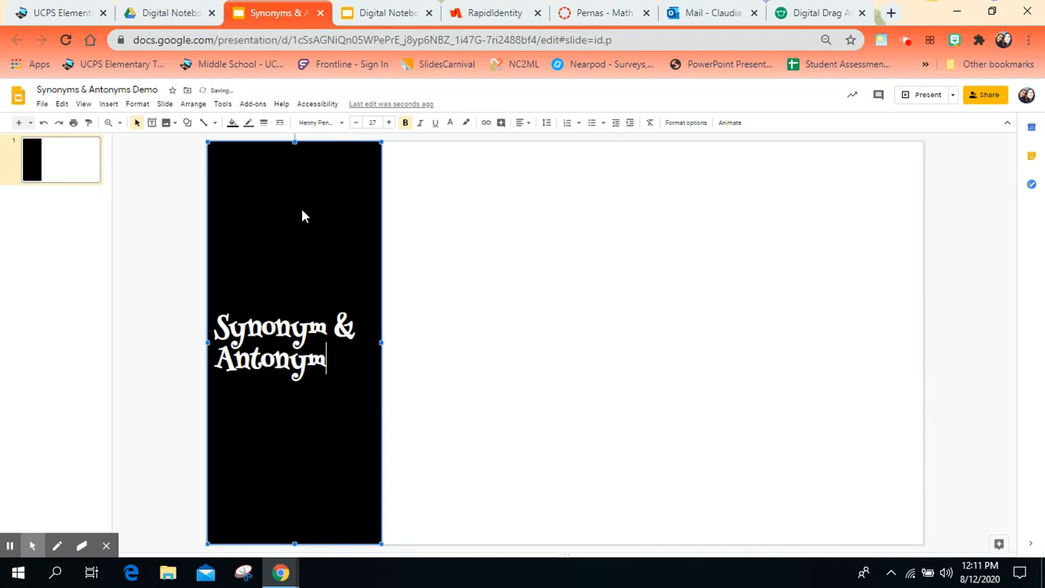
key("Return")
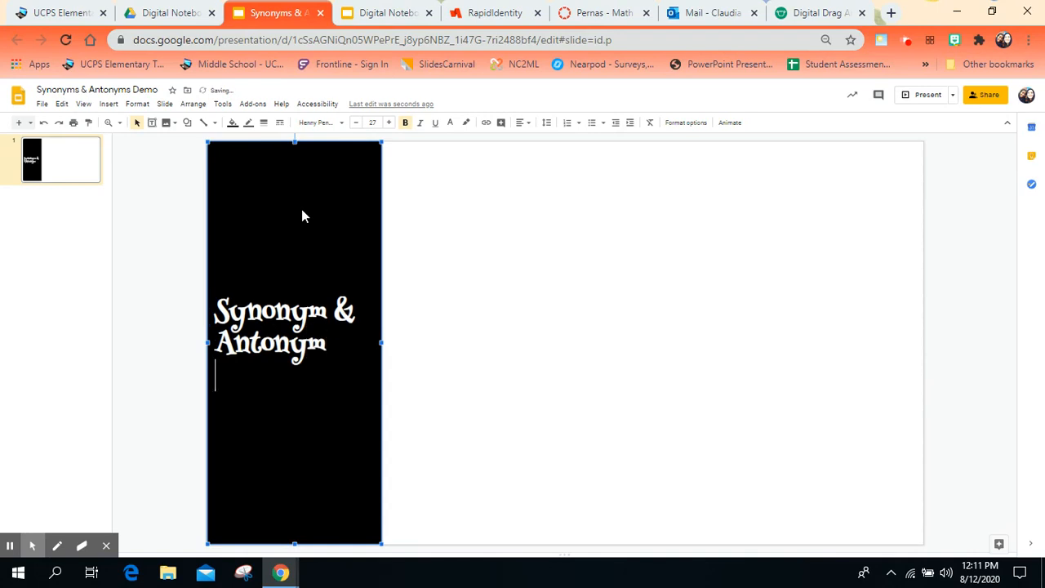
type("Drag & Dr")
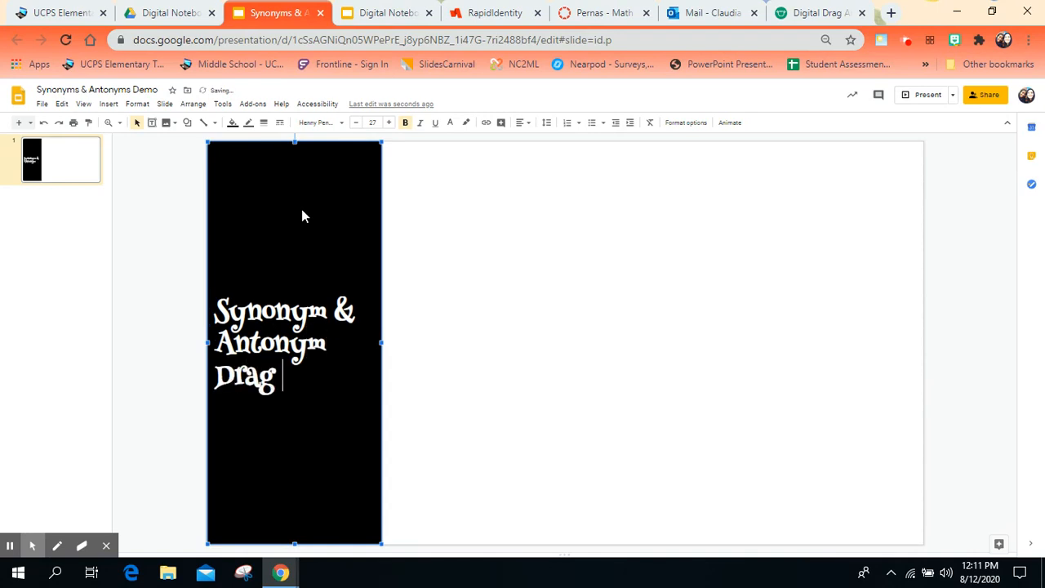
type("op")
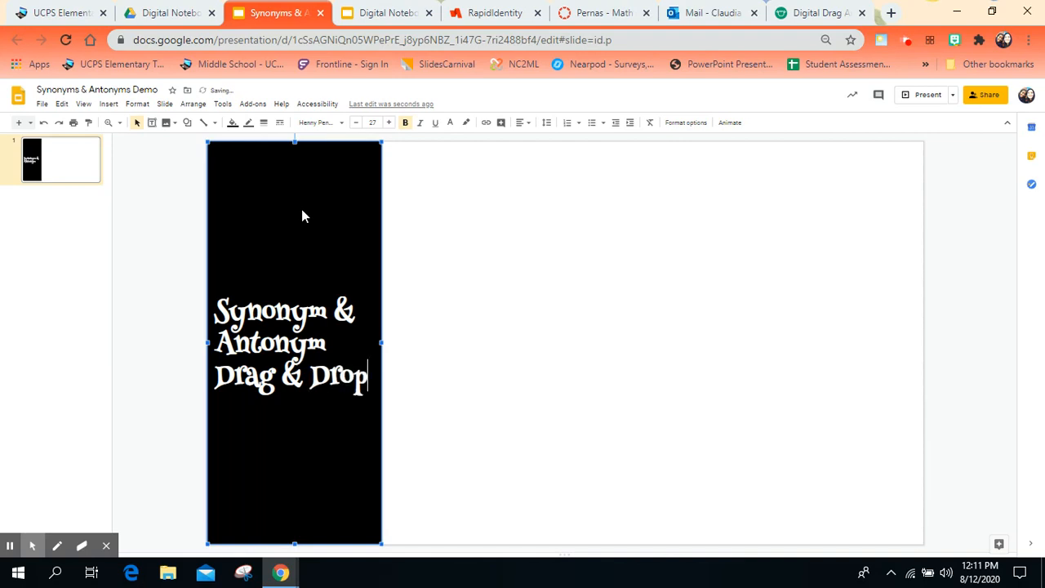
Insert a blank line between "Synonym & Antonym" and "Drag & Drop" in the rectangle.
double_click(275, 352)
left_click_drag(275, 351, 287, 333)
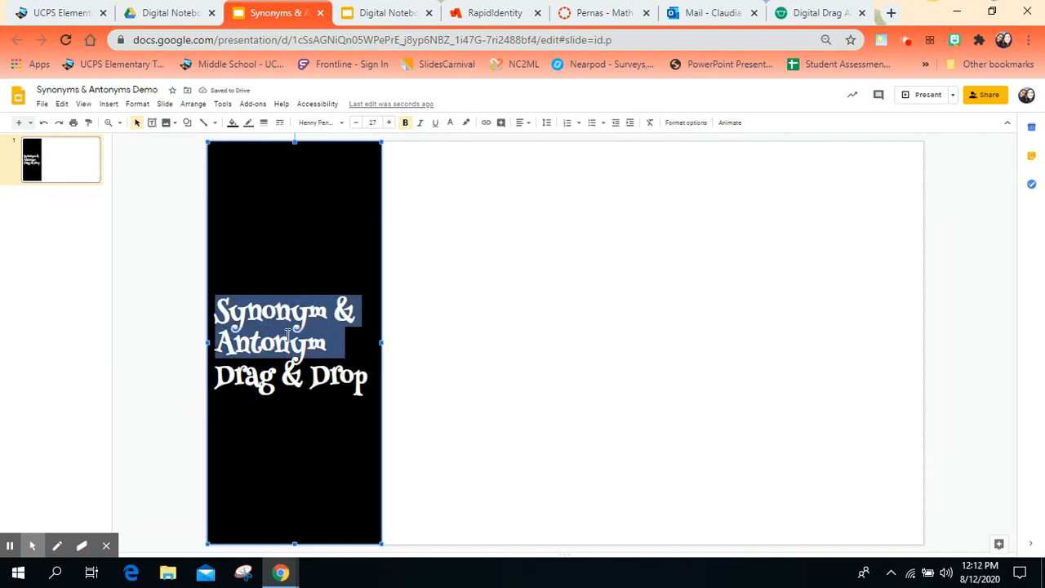
left_click(340, 352)
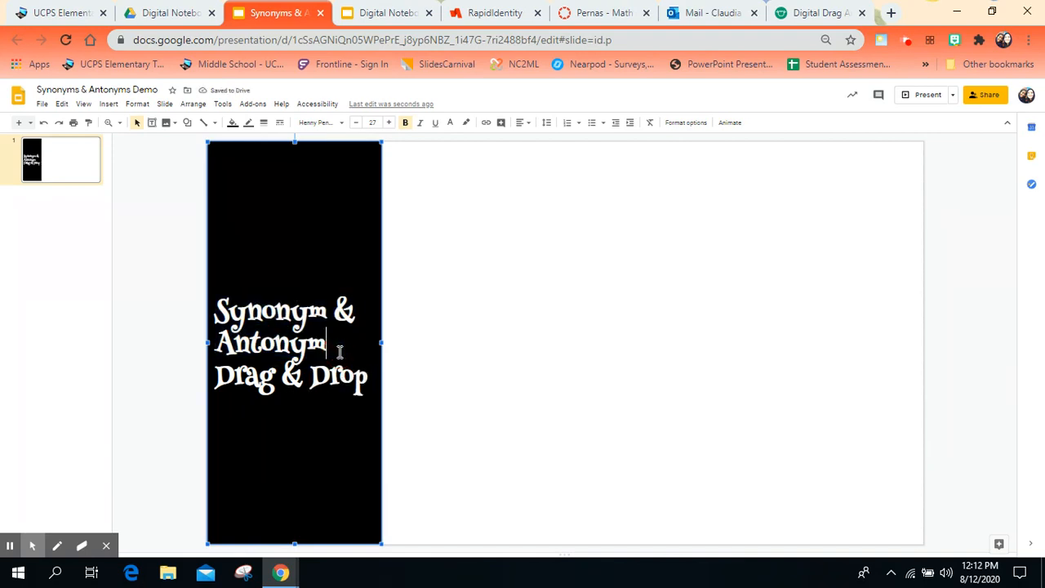
key("Return")
Center-align both the "Synonym & Antonym" and "Drag & Drop" lines in the rectangle.
left_click(310, 304)
triple_click(310, 303)
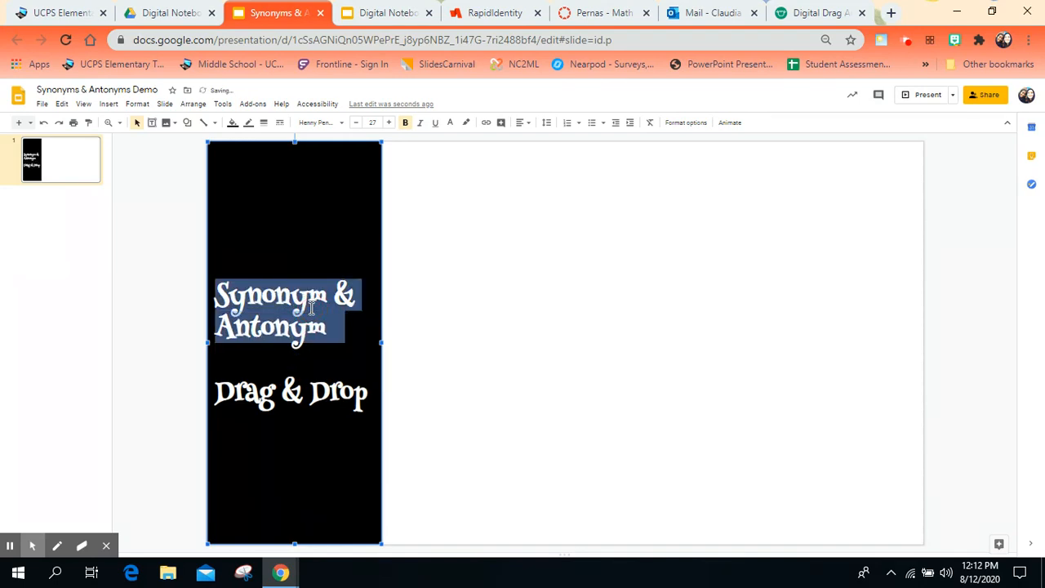
left_click(522, 127)
left_click(540, 139)
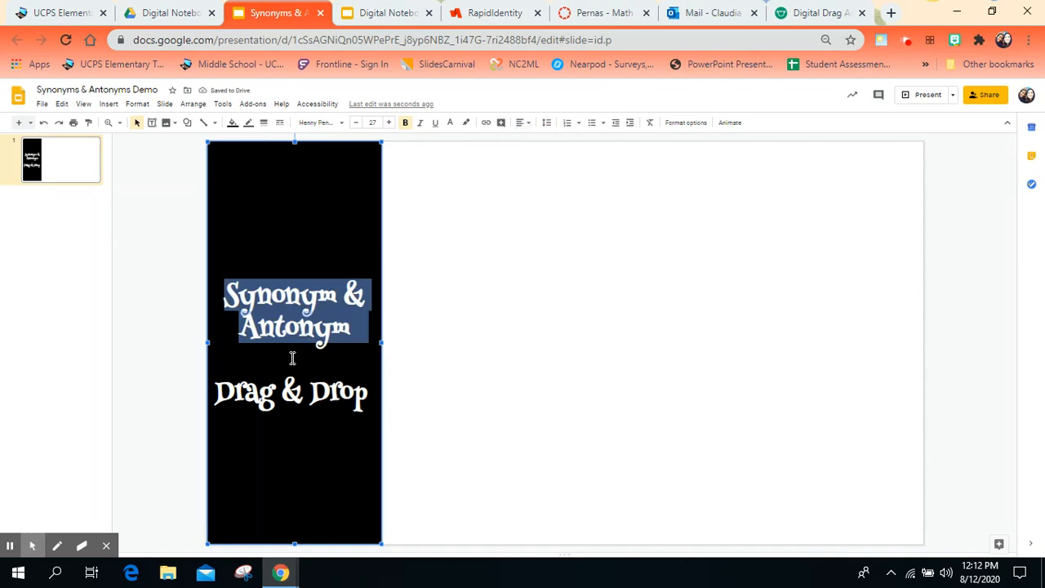
triple_click(295, 384)
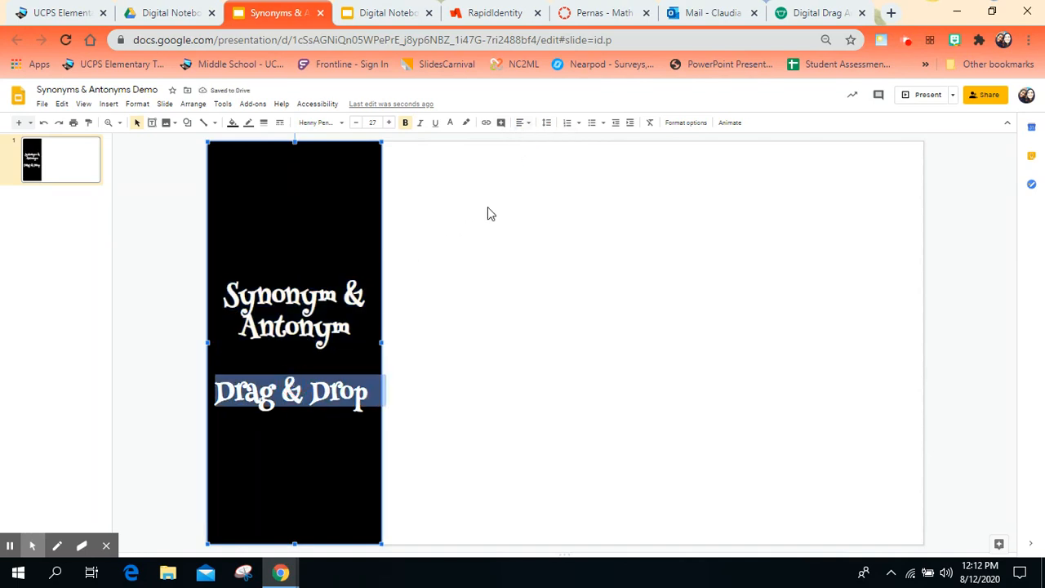
left_click(525, 123)
left_click(535, 143)
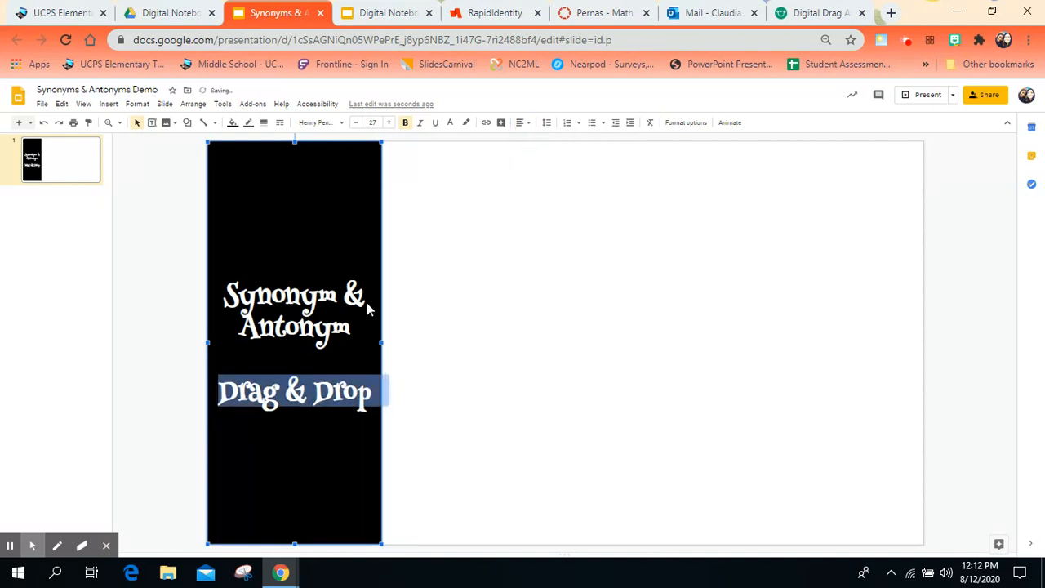
Leave a blank line below "Drag & Drop" in the black rectangle and start another line at font size 18.
left_click(325, 432)
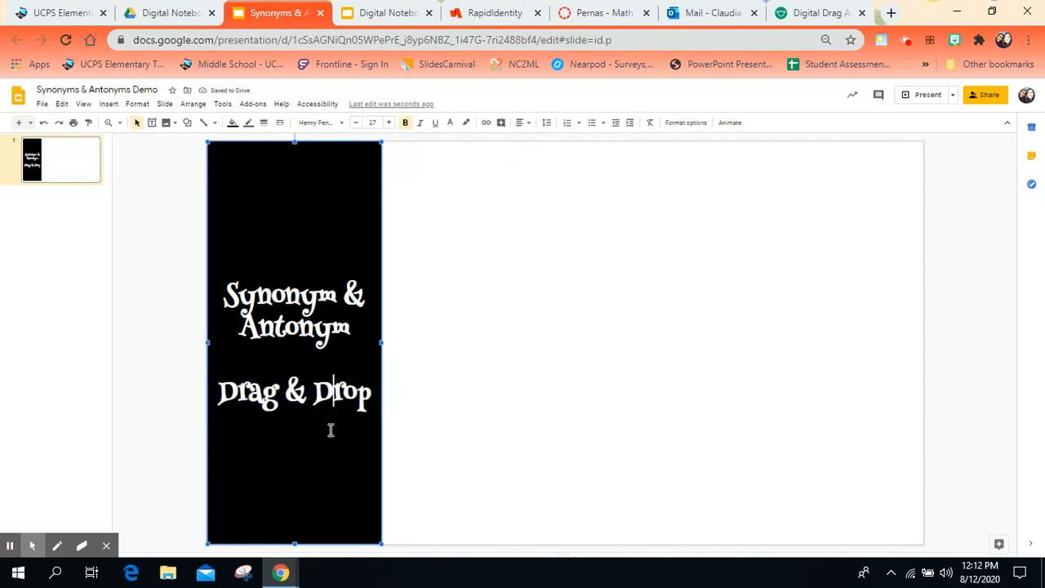
left_click(370, 391)
key("Return")
key("Return")
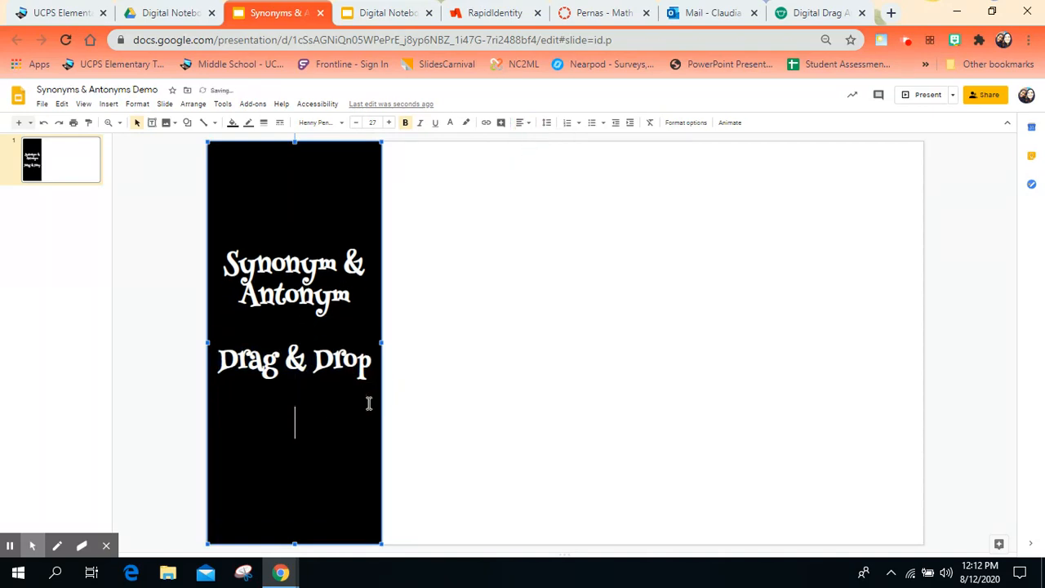
left_click(356, 124)
left_click(356, 124)
left_click(356, 125)
left_click(356, 124)
left_click(356, 124)
left_click(356, 124)
left_click(356, 124)
left_click(356, 124)
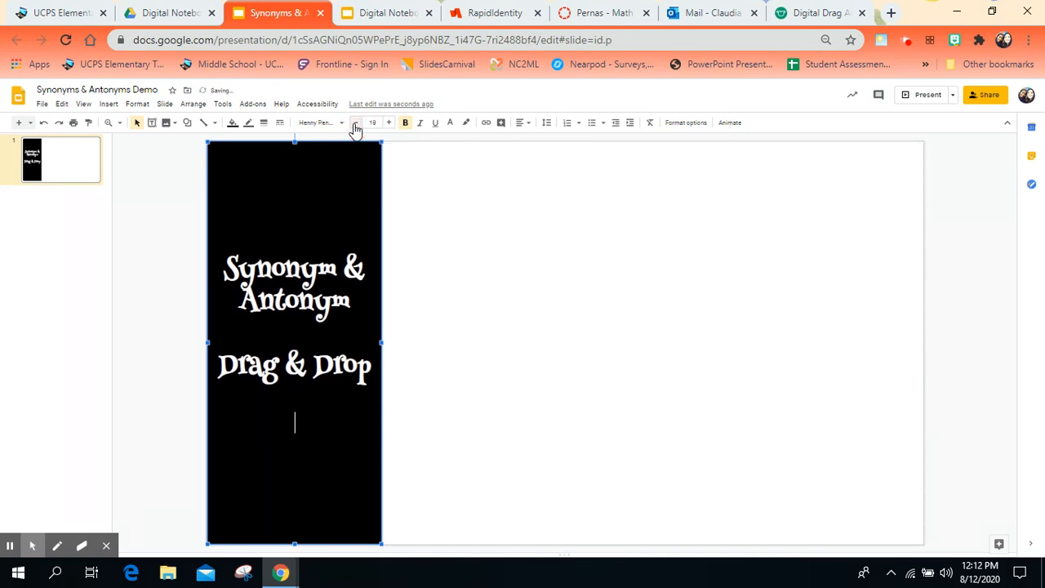
left_click(356, 124)
Enter the instruction "Drag each word into the correct box." on the smaller line below "Drag & Drop".
type("Drag ")
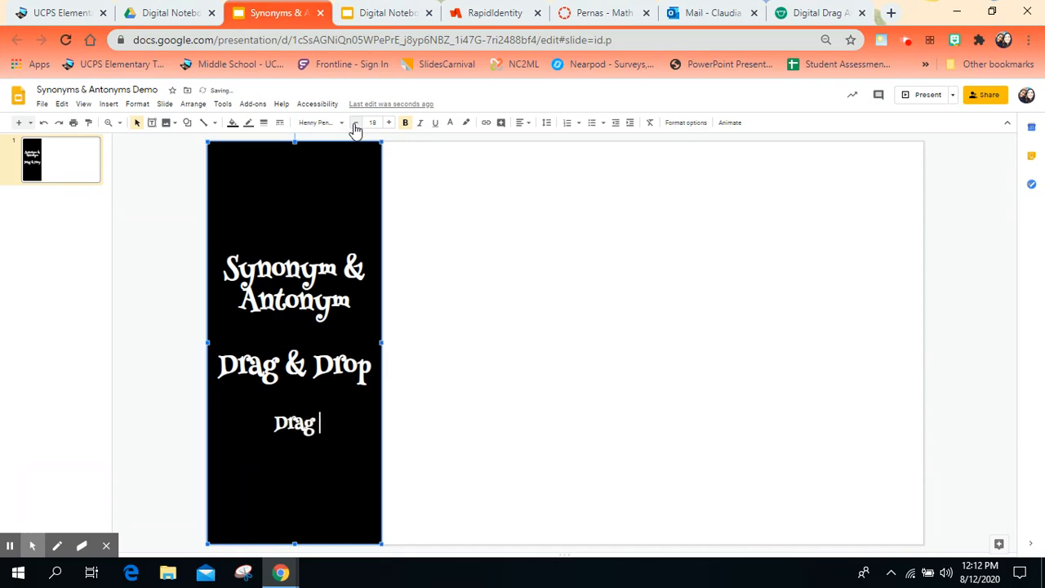
type("each ")
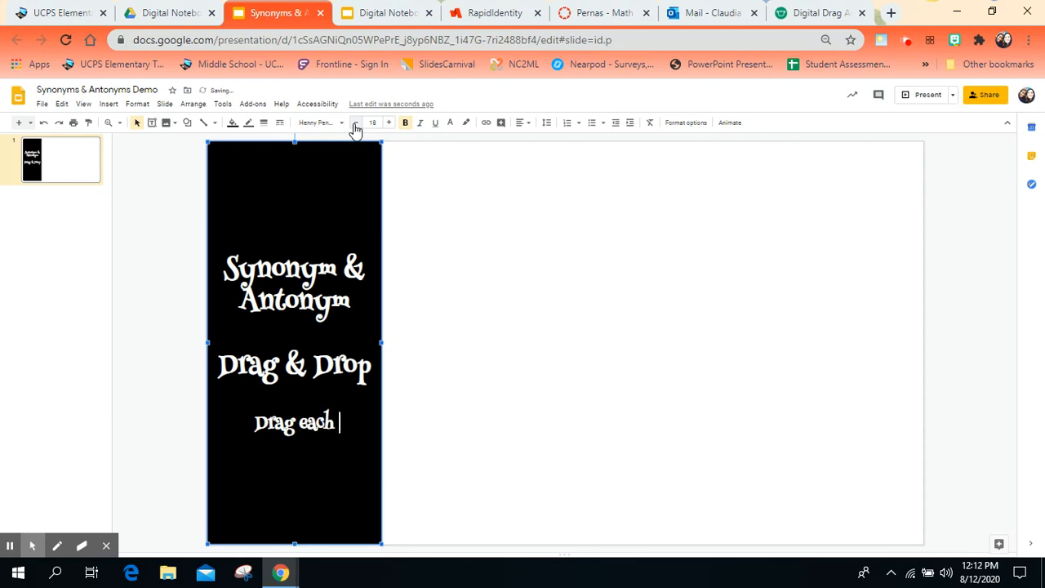
type("word i")
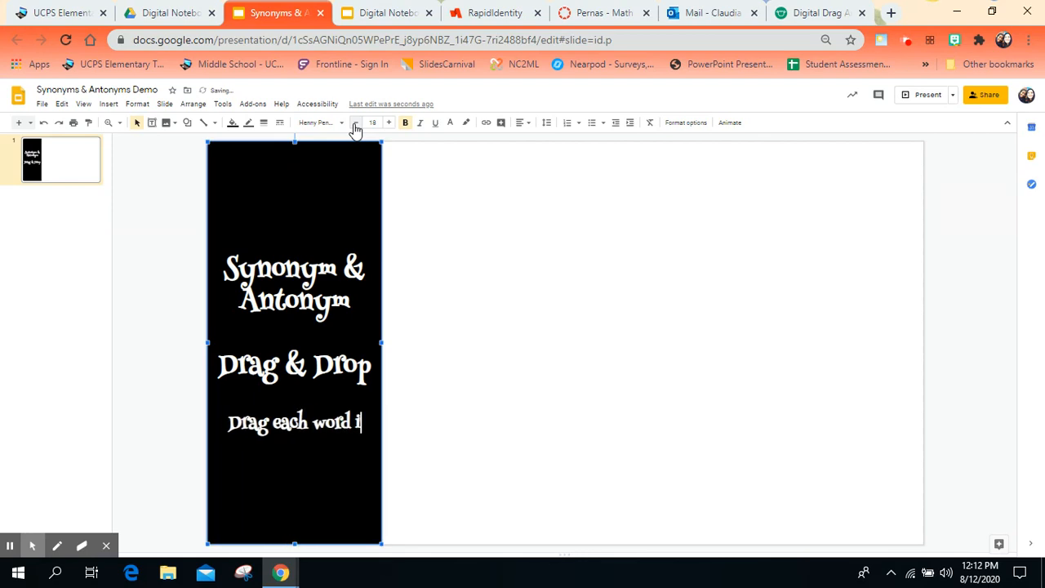
type("nto the")
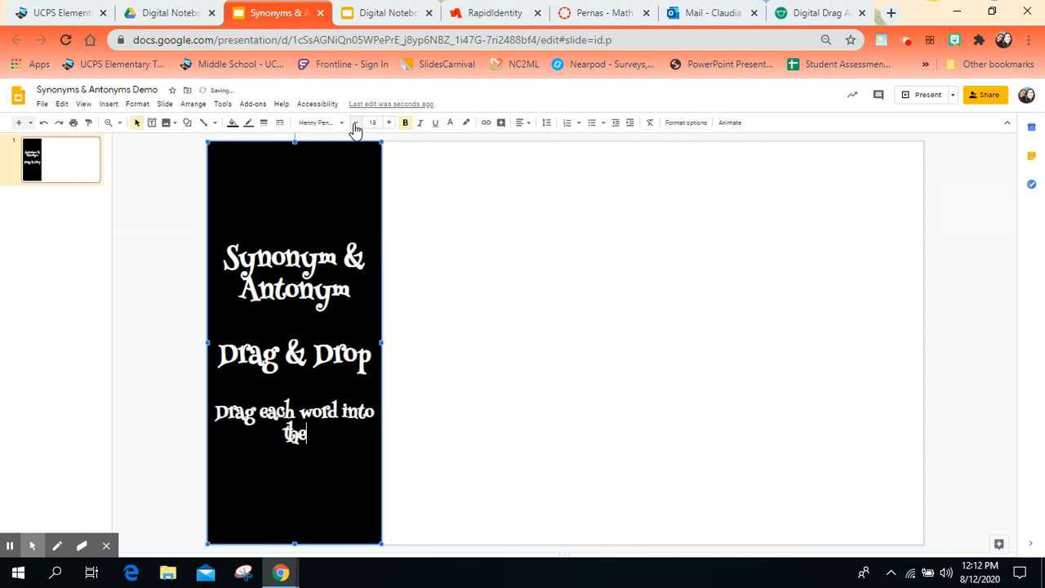
type(" correct")
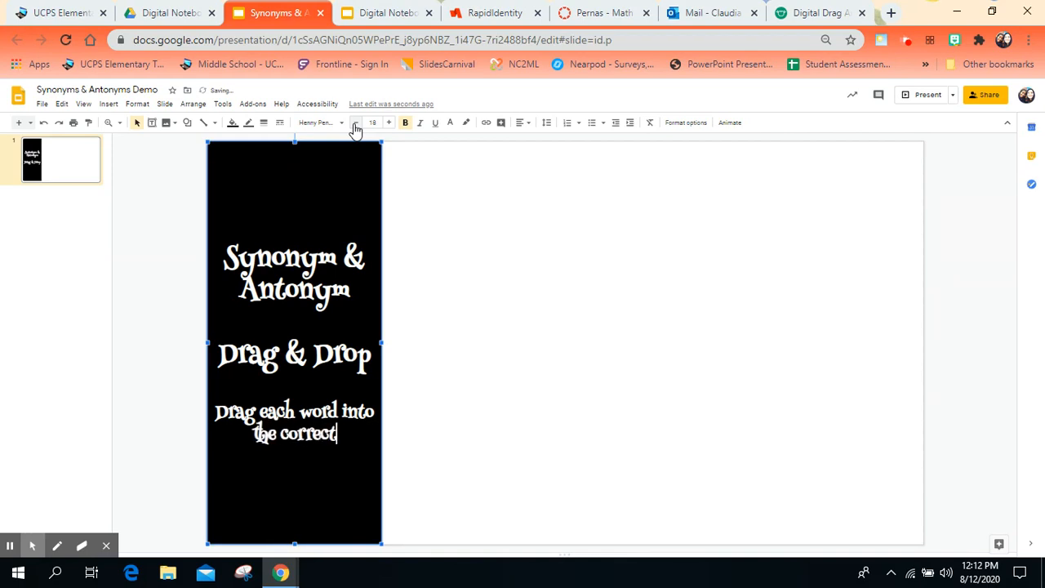
type(" b")
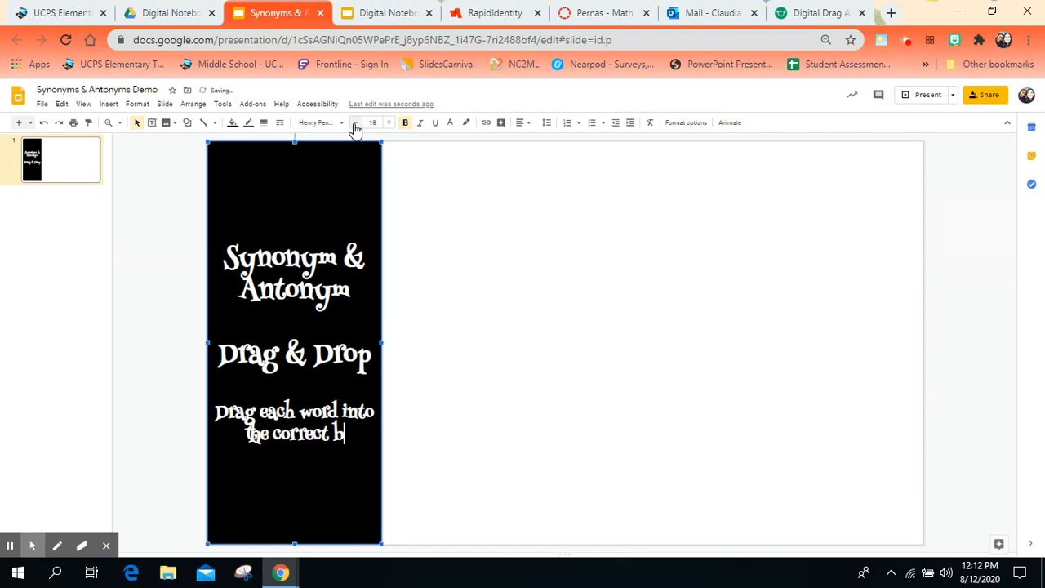
type("ox.")
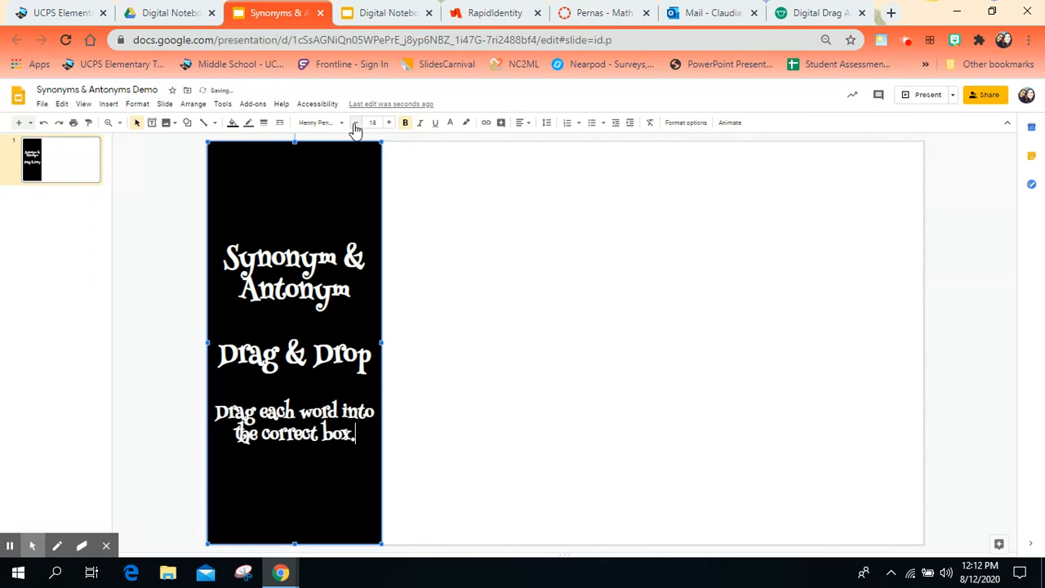
mouse_move(6, 558)
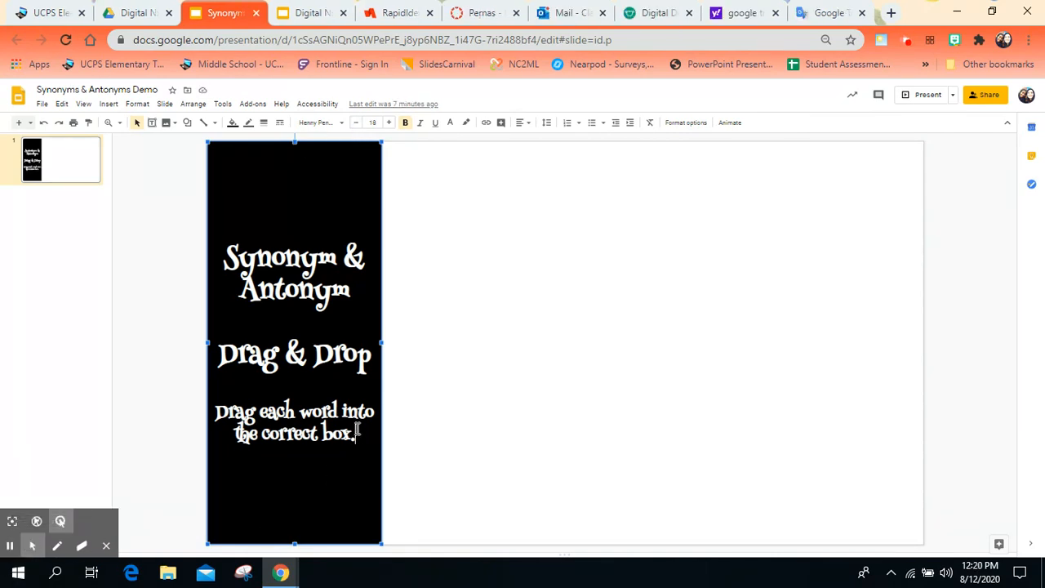
Add the Spanish instruction "Arrastre cada palabra al cuadro correcto," in cyan on a new line below the English one.
key("Return")
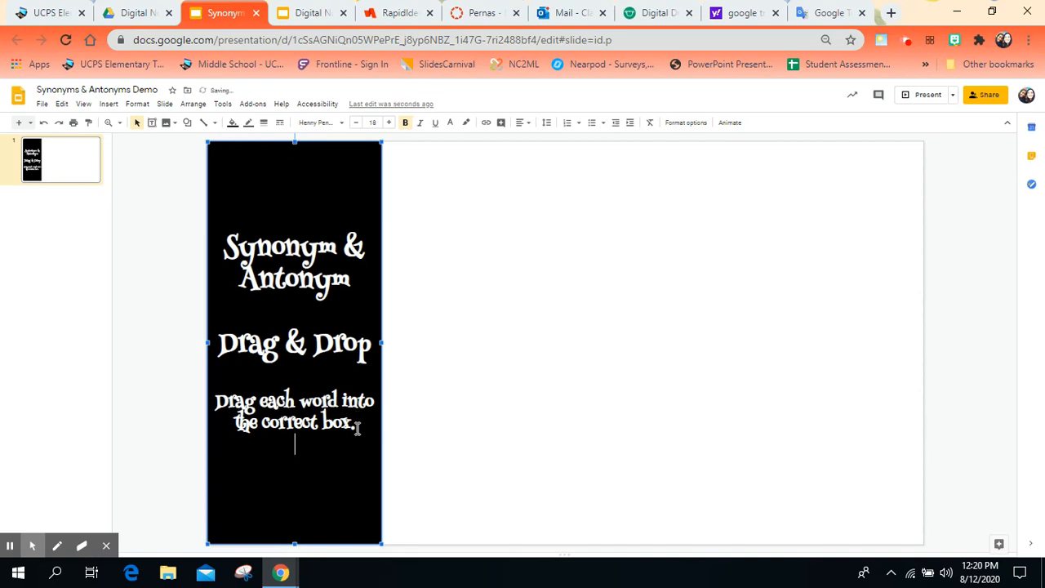
left_click(448, 127)
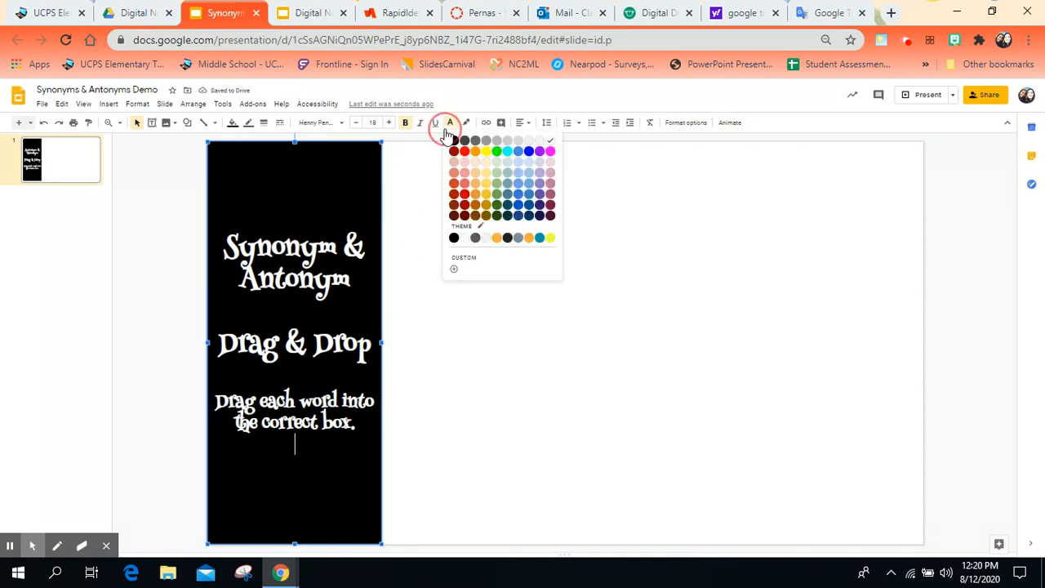
left_click(504, 153)
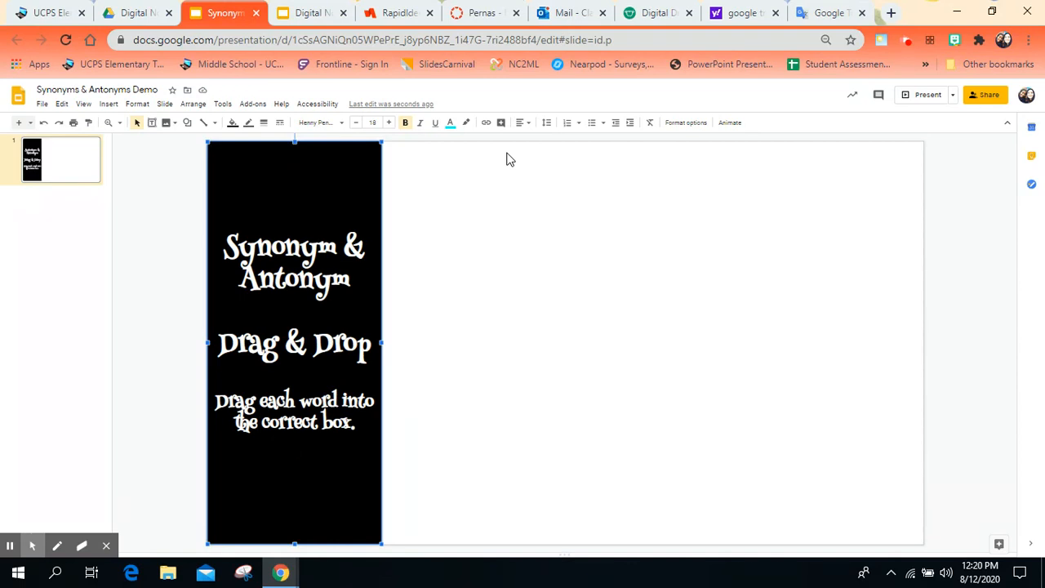
type("Arra")
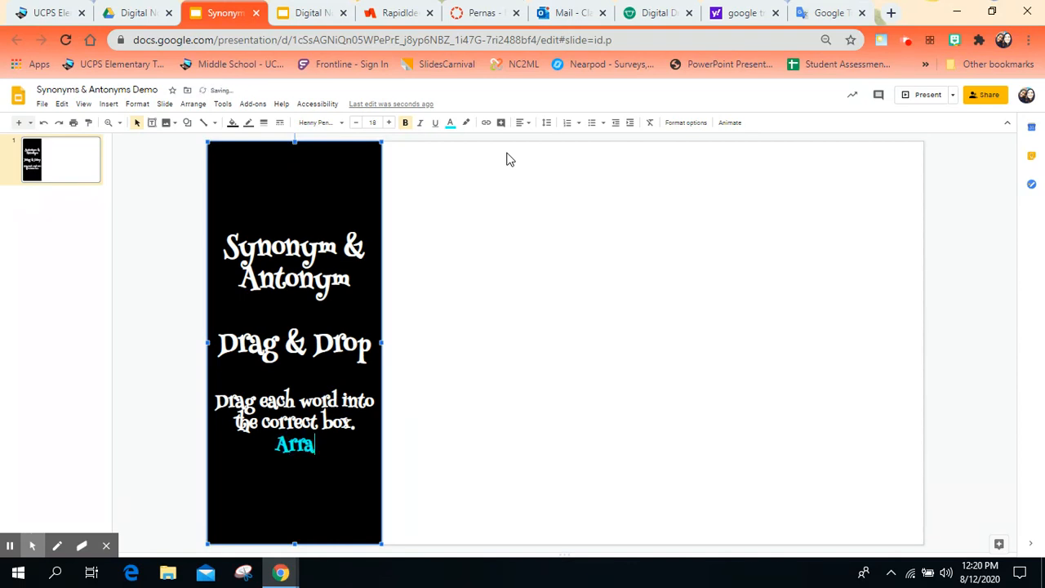
type("str")
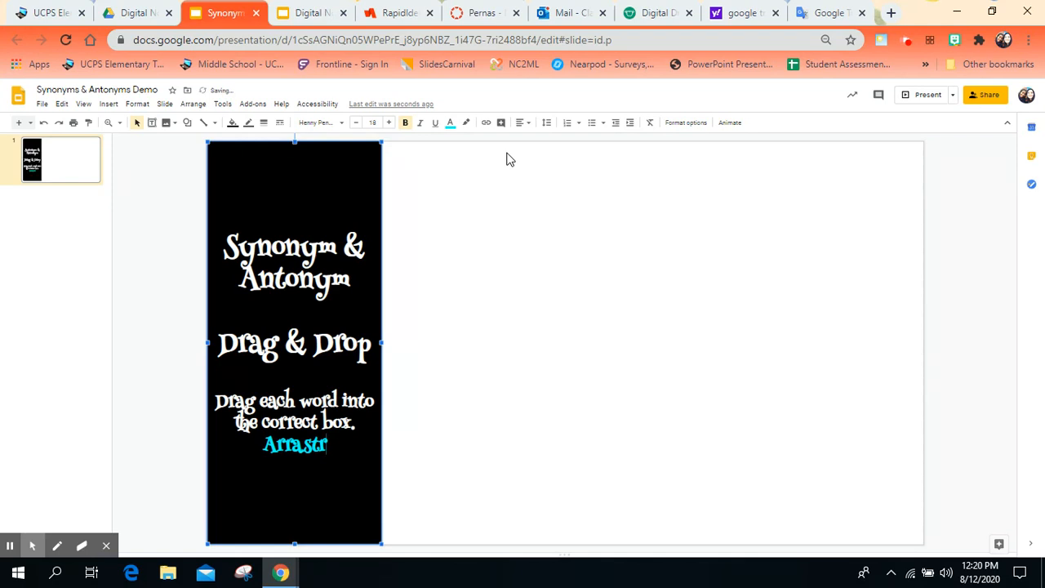
type("e")
type("c")
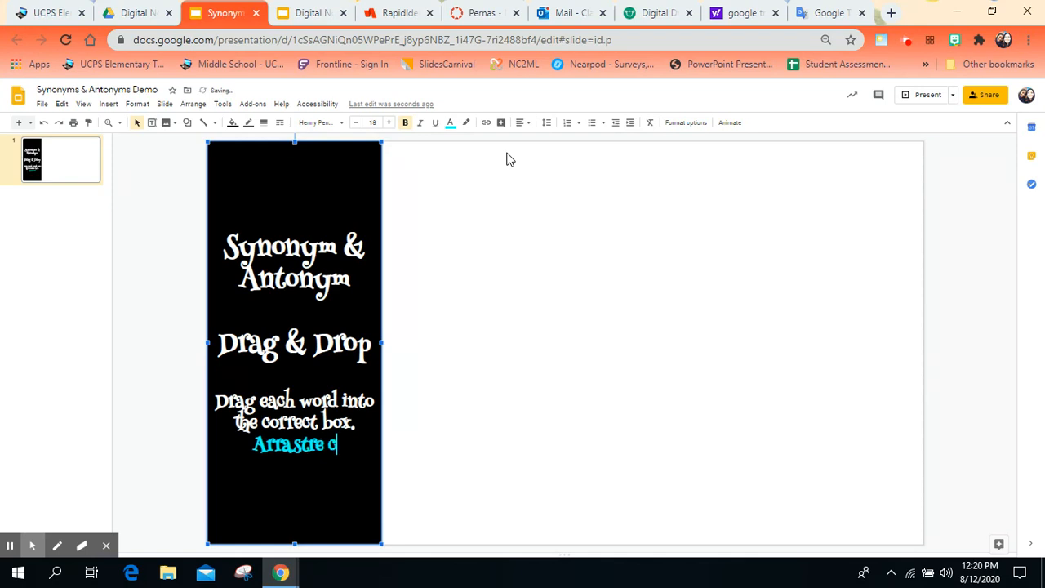
type("ada palabra ")
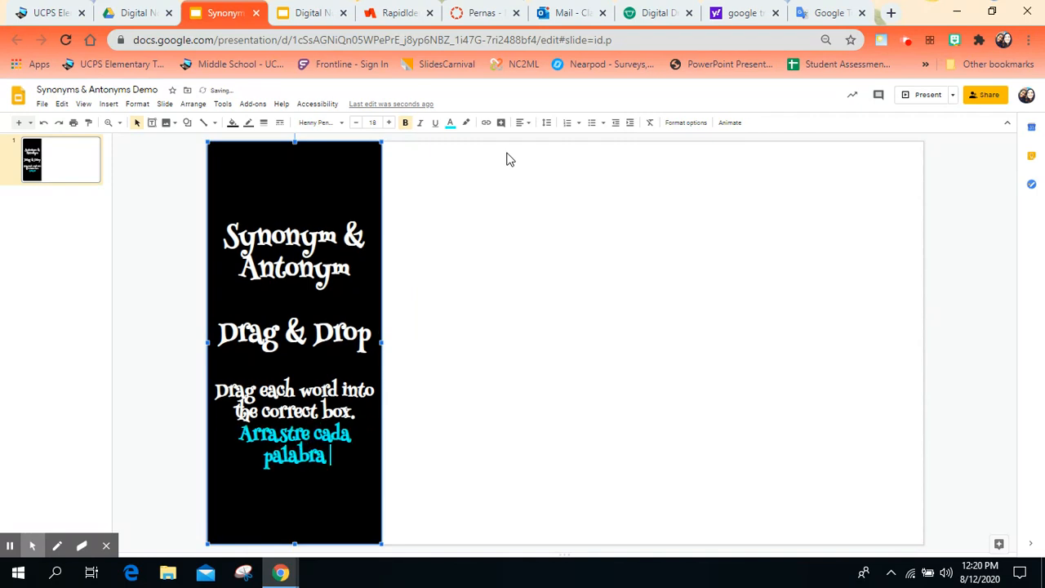
type("al cuadr")
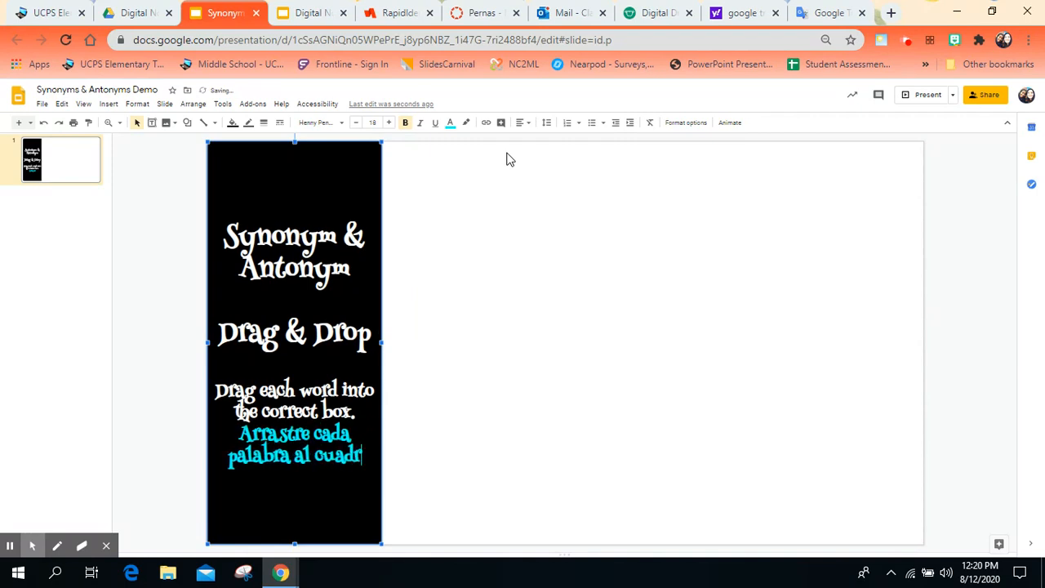
type("o")
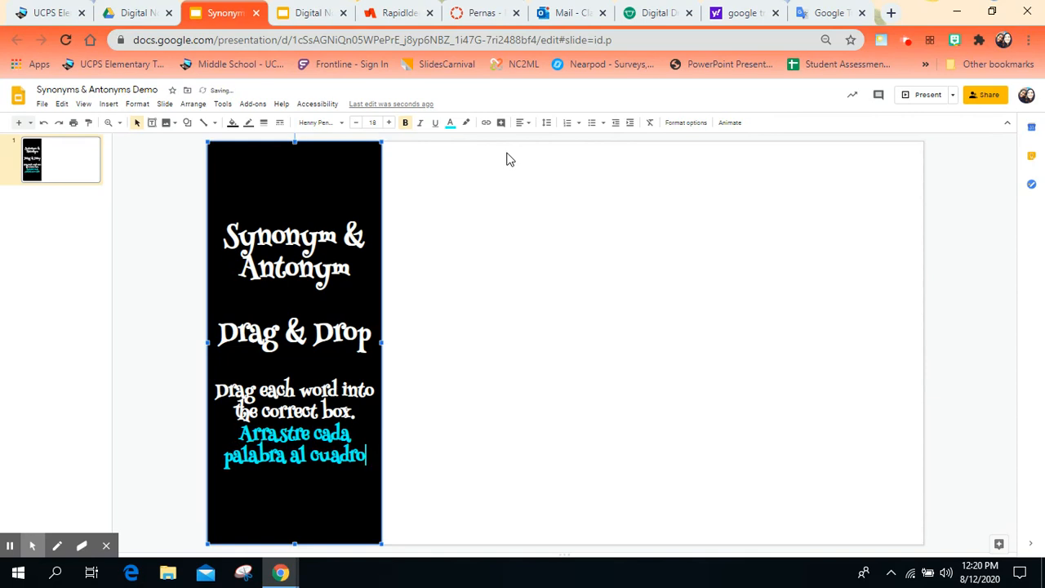
type(" correcto")
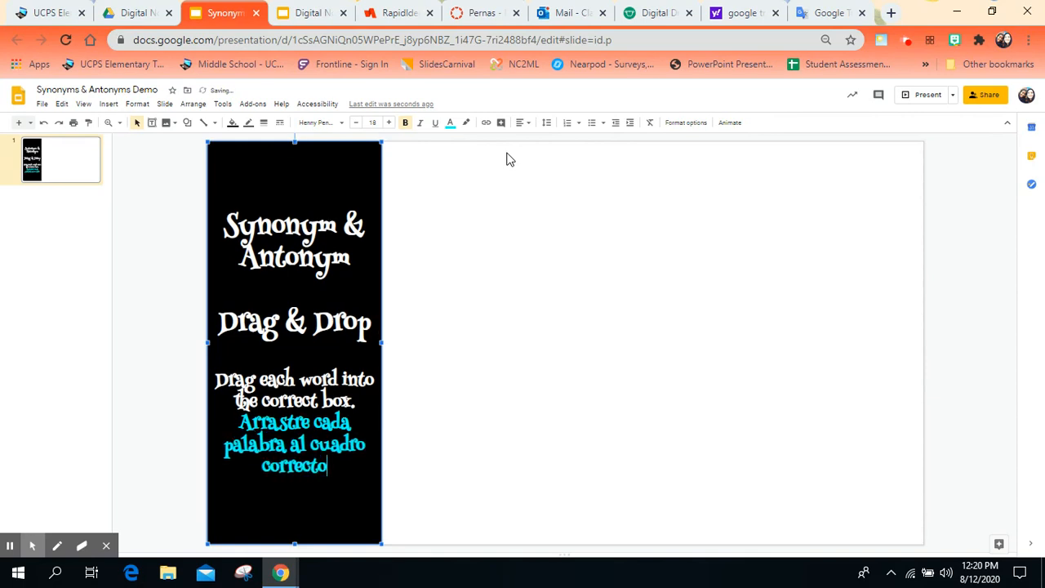
type(",")
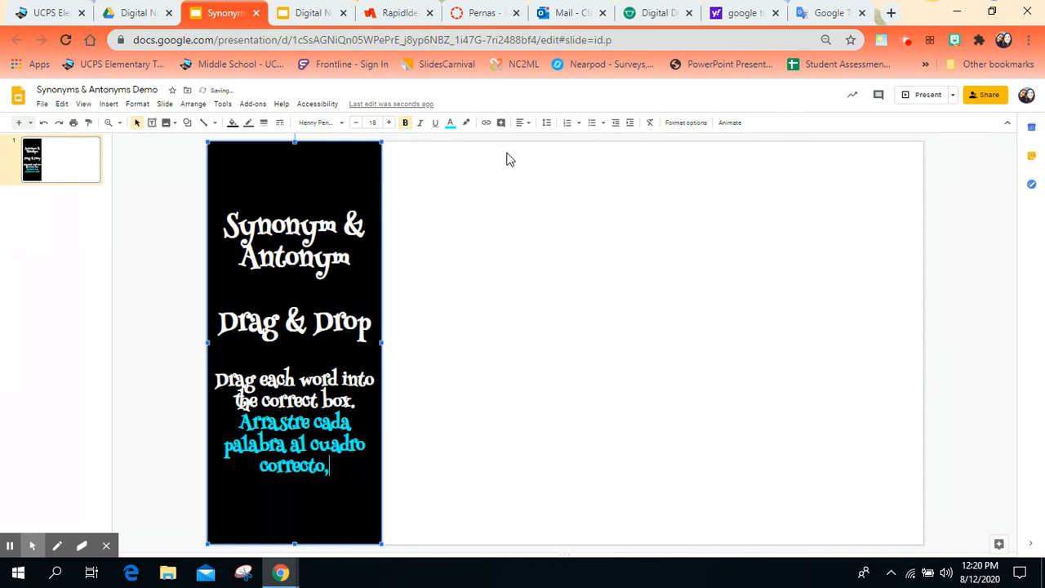
left_click(445, 391)
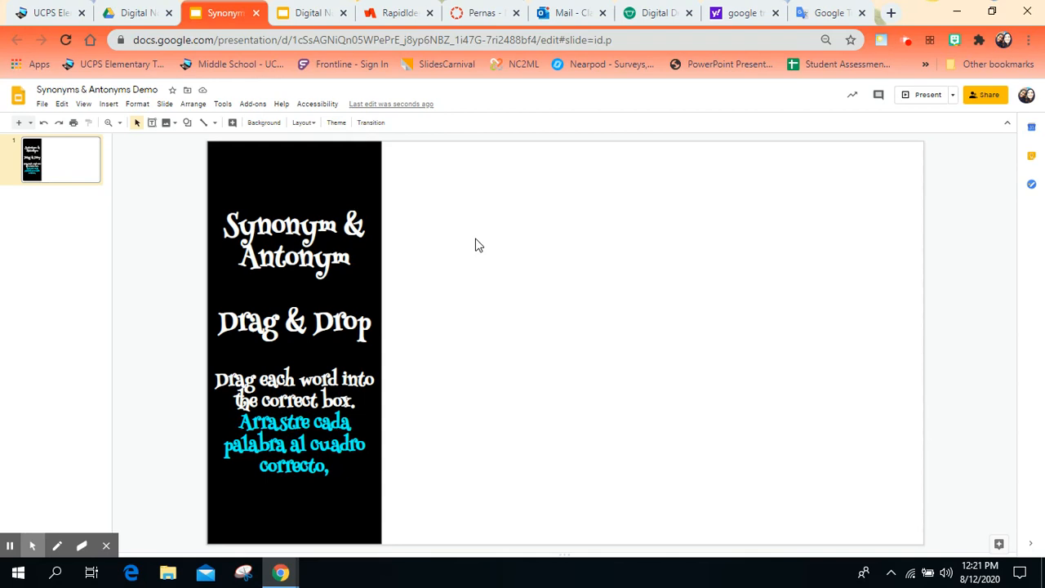
Draw a rectangle in the lower part of the white slide area, just beside the black panel.
left_click(186, 124)
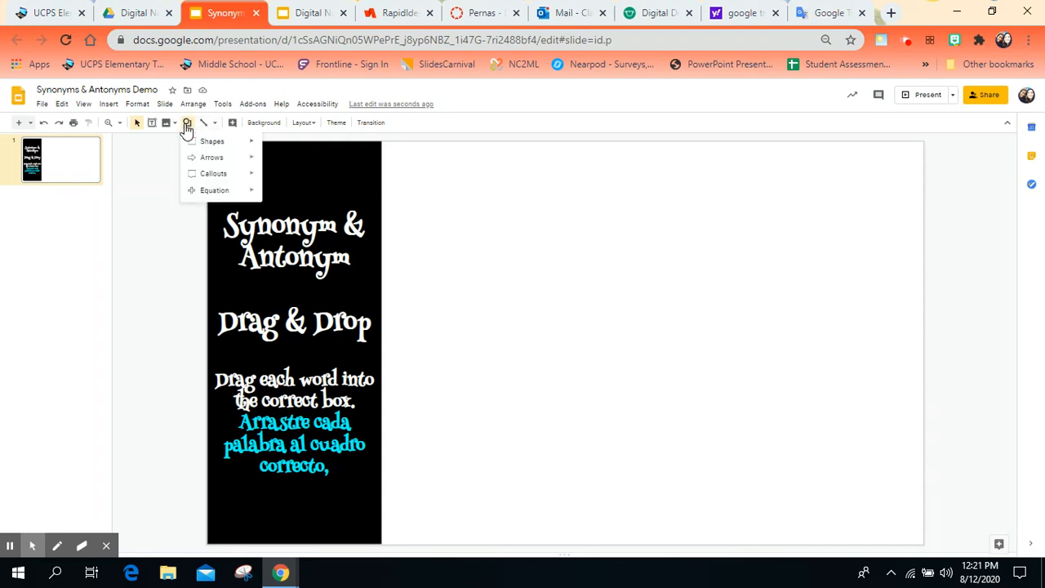
mouse_move(208, 142)
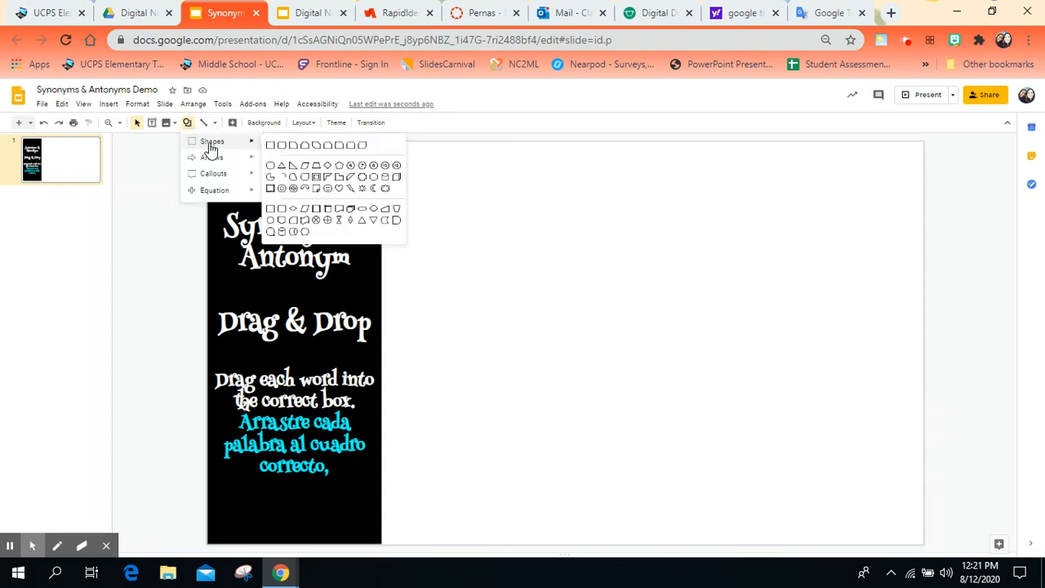
left_click(270, 146)
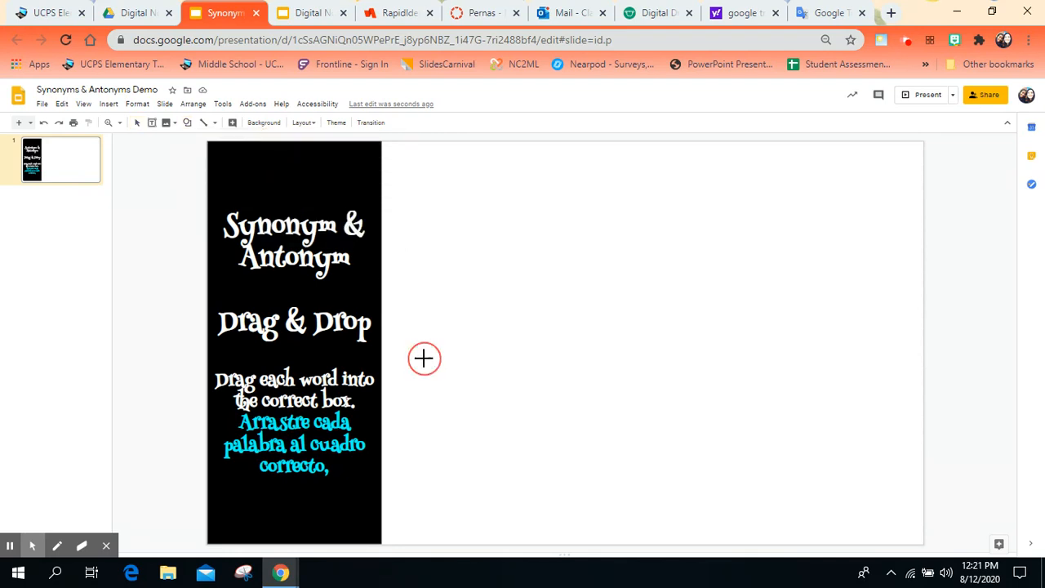
left_click_drag(424, 357, 638, 530)
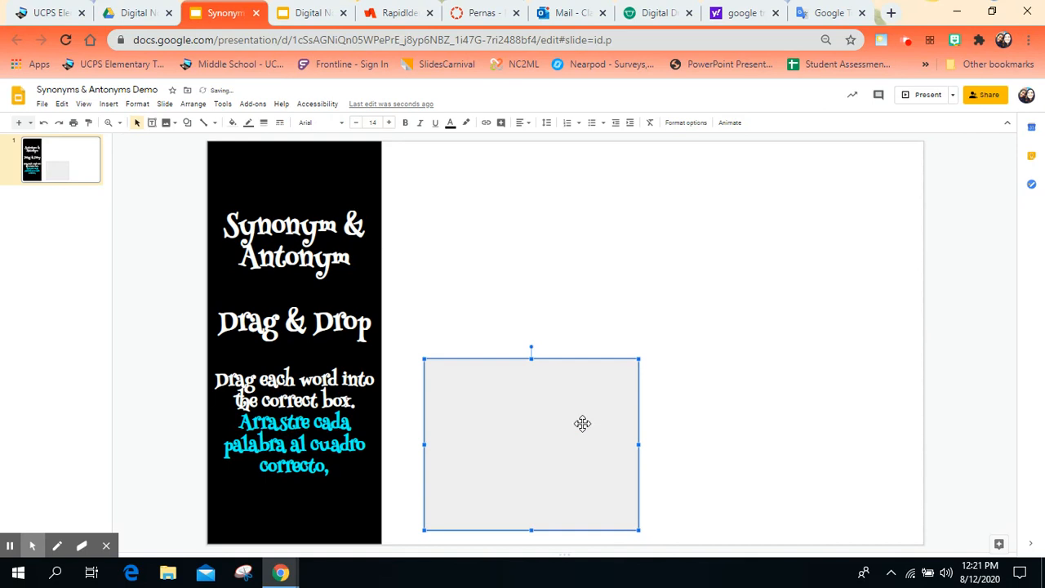
Duplicate the gray rectangle and place the copy to its right, aligned at the same height.
key("ctrl+d")
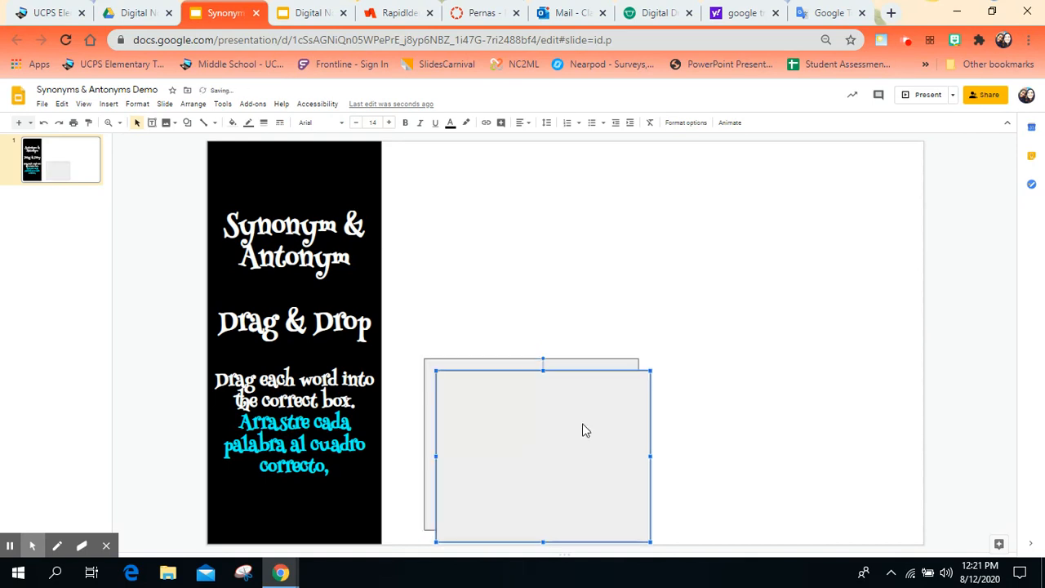
left_click_drag(555, 427, 803, 414)
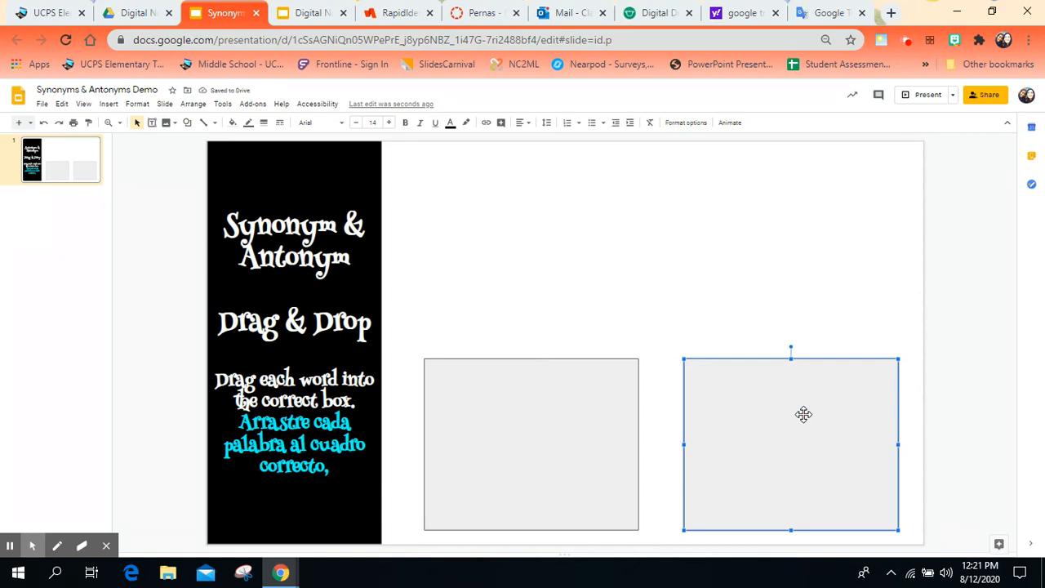
key("Up")
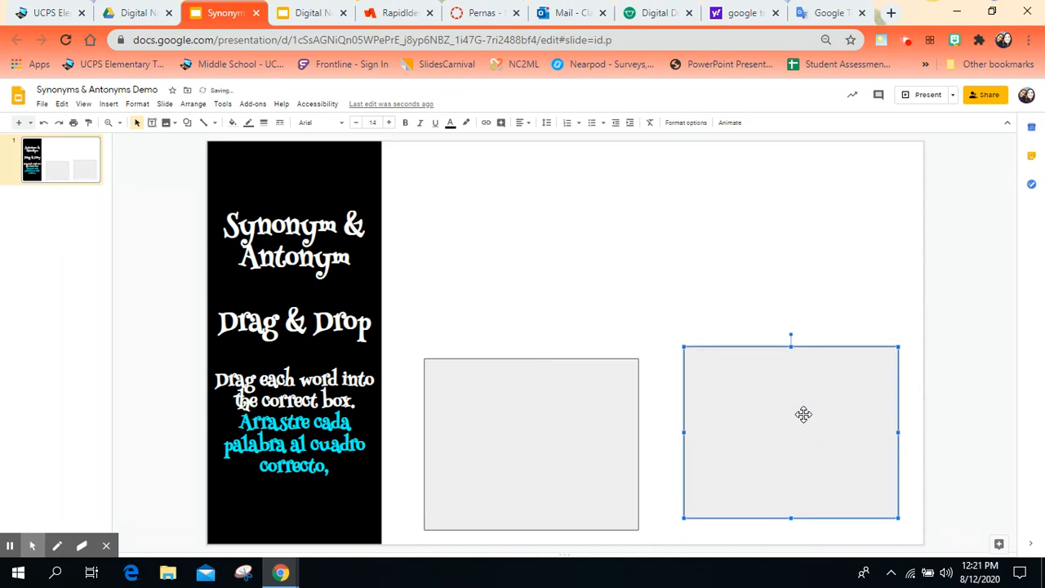
left_click_drag(804, 414, 805, 432)
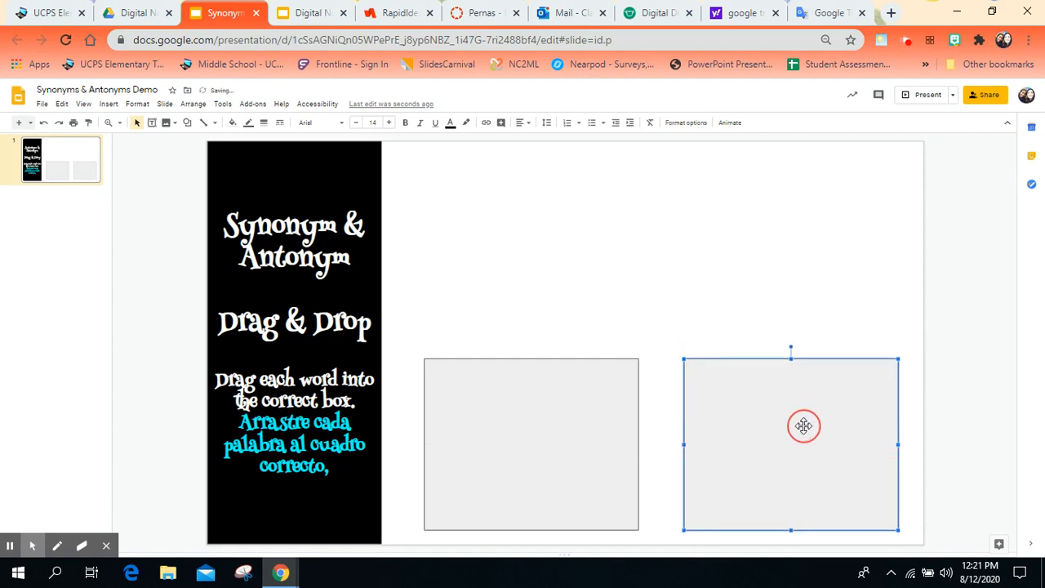
left_click(660, 423)
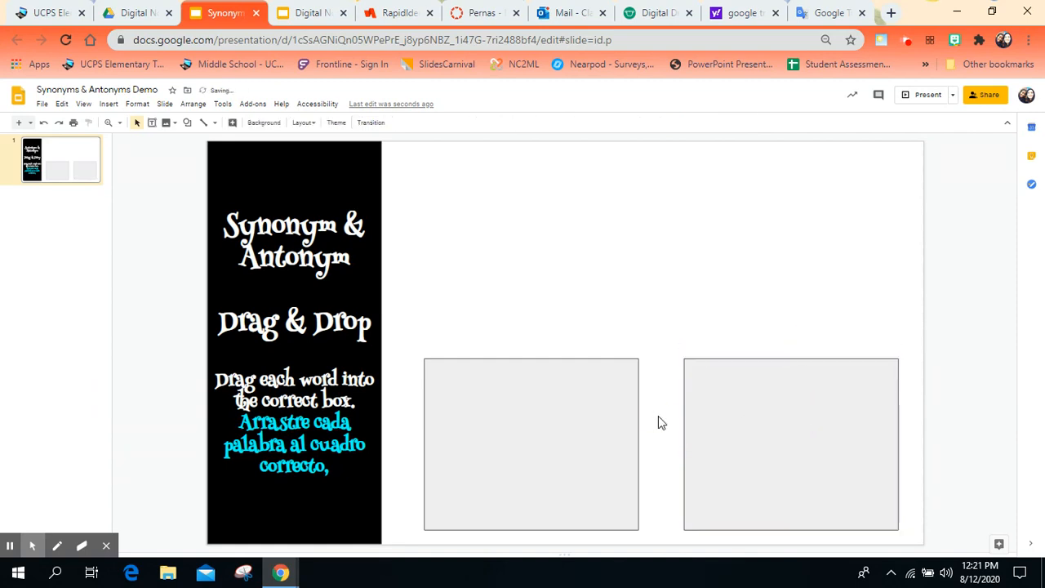
Enter "Synonyms" in the gray rectangle nearest the black panel, centered horizontally and aligned to the top.
left_click(552, 380)
left_click(552, 383)
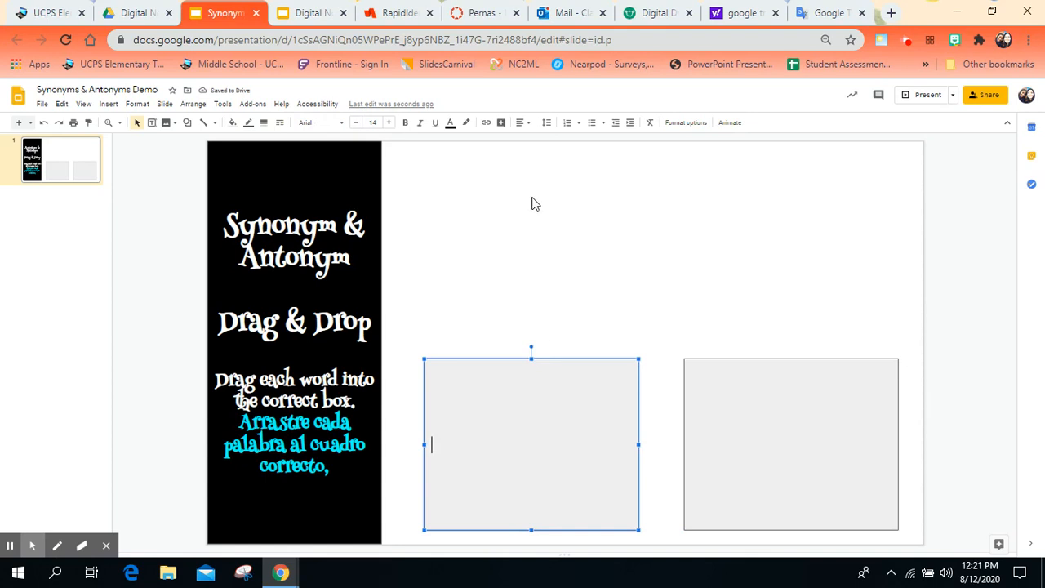
left_click(523, 123)
left_click(537, 140)
left_click(527, 123)
left_click(525, 153)
type("Synonyms")
Change the font of the "Synonyms" label in the gray rectangle to Henny Penny.
triple_click(540, 377)
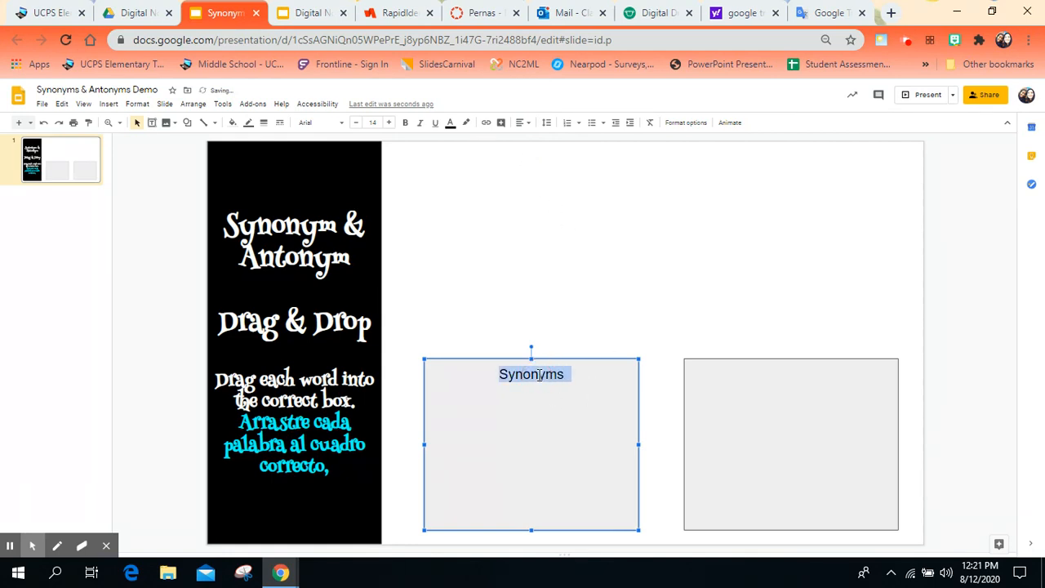
left_click(325, 129)
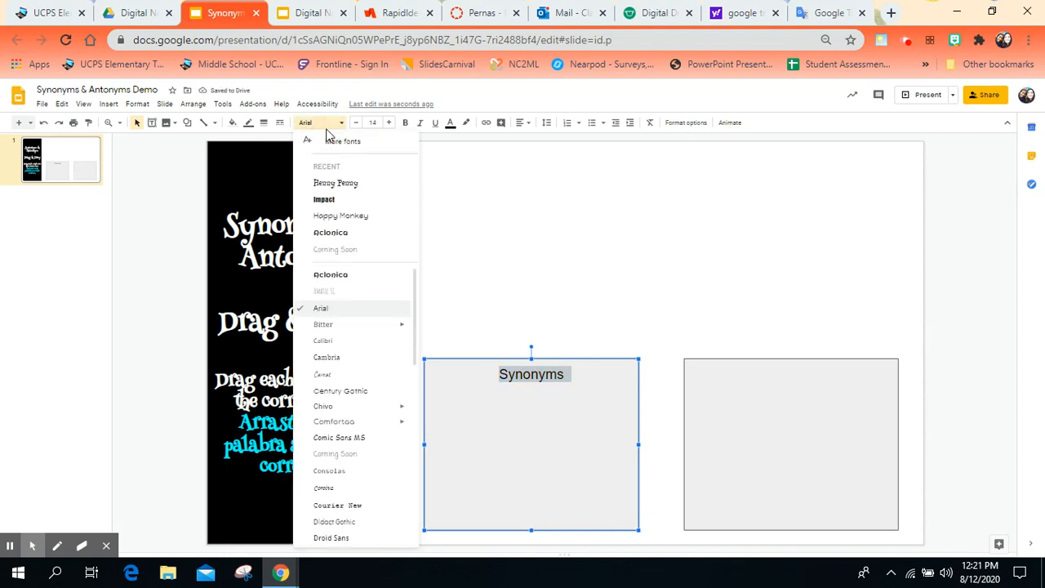
right_click(326, 183)
left_click(327, 183)
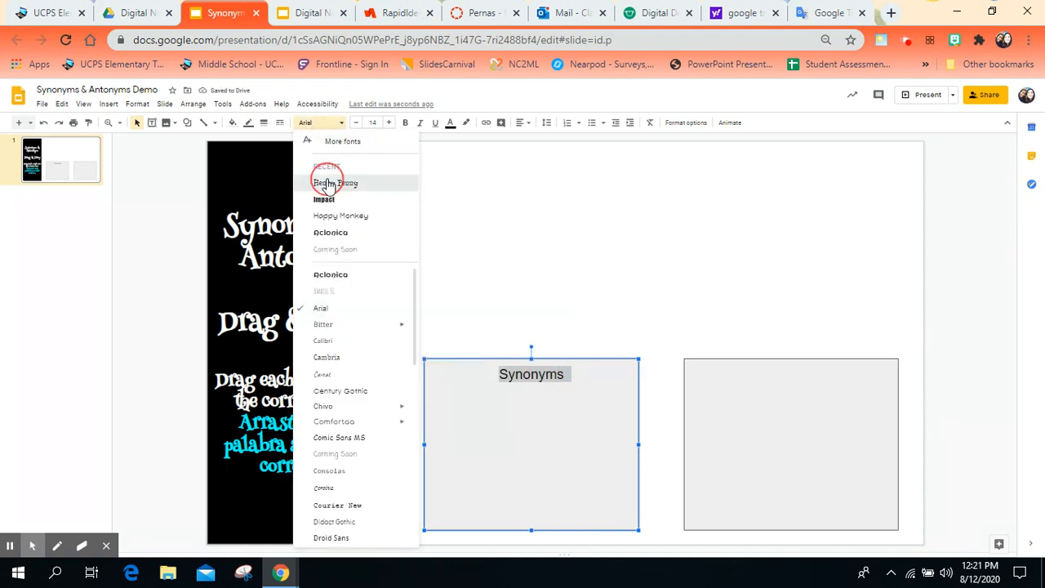
left_click(327, 183)
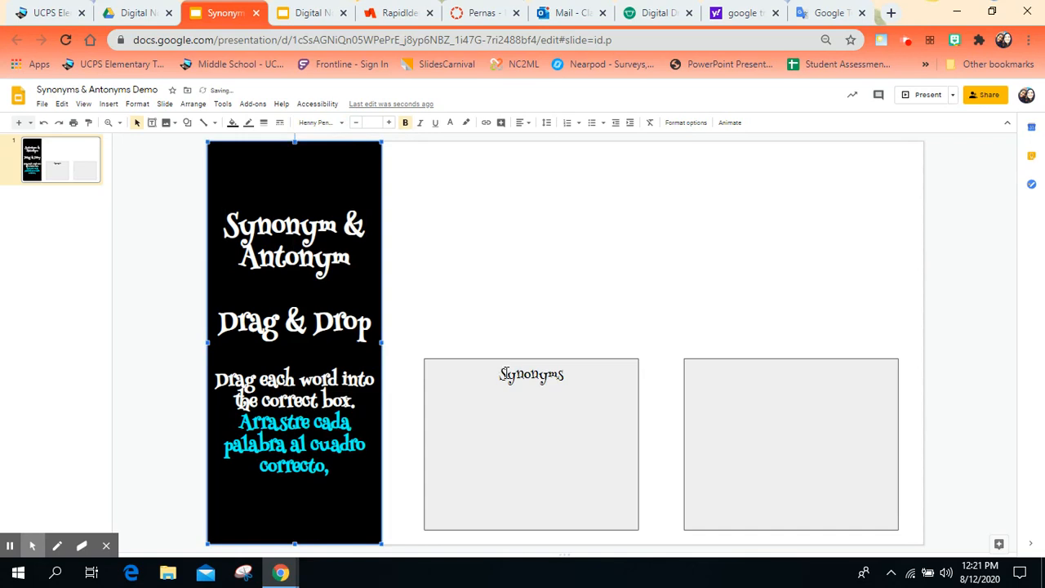
Increase the font size of the "Synonyms" label to 21, keeping its text color.
right_click(504, 373)
left_click(499, 372)
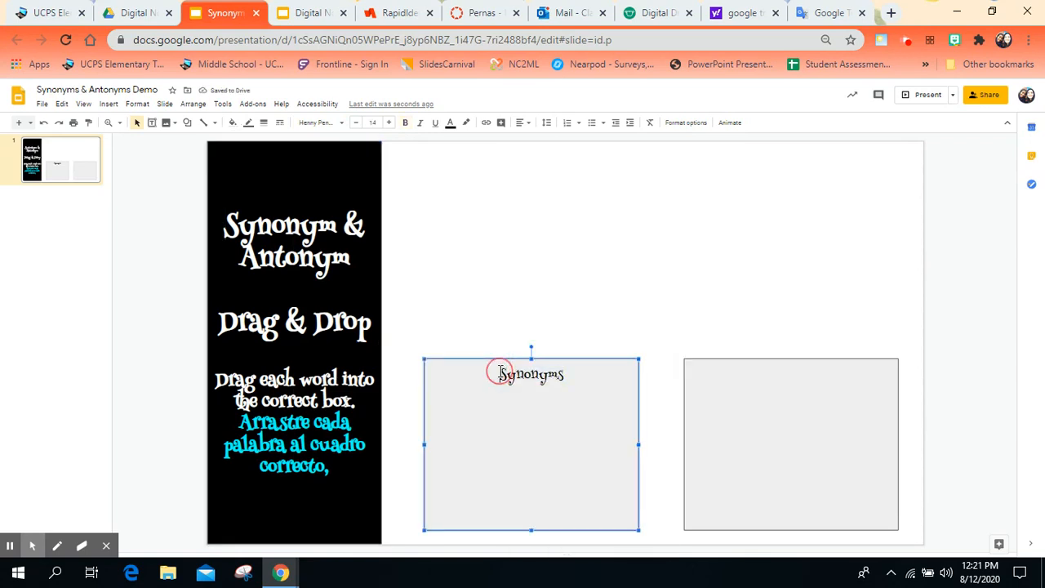
double_click(499, 371)
left_click(389, 124)
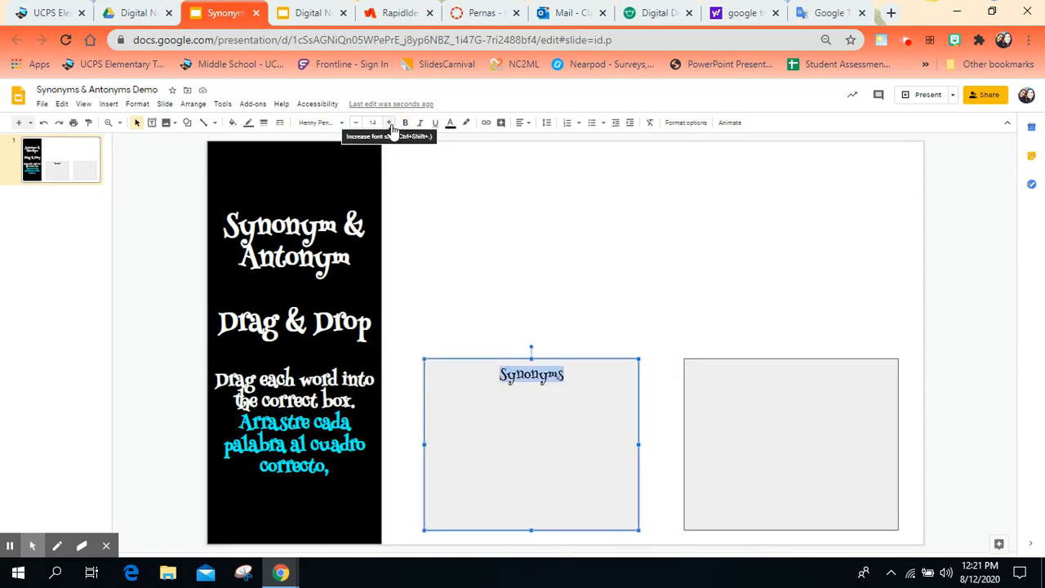
left_click(390, 124)
left_click(390, 124)
left_click(390, 124)
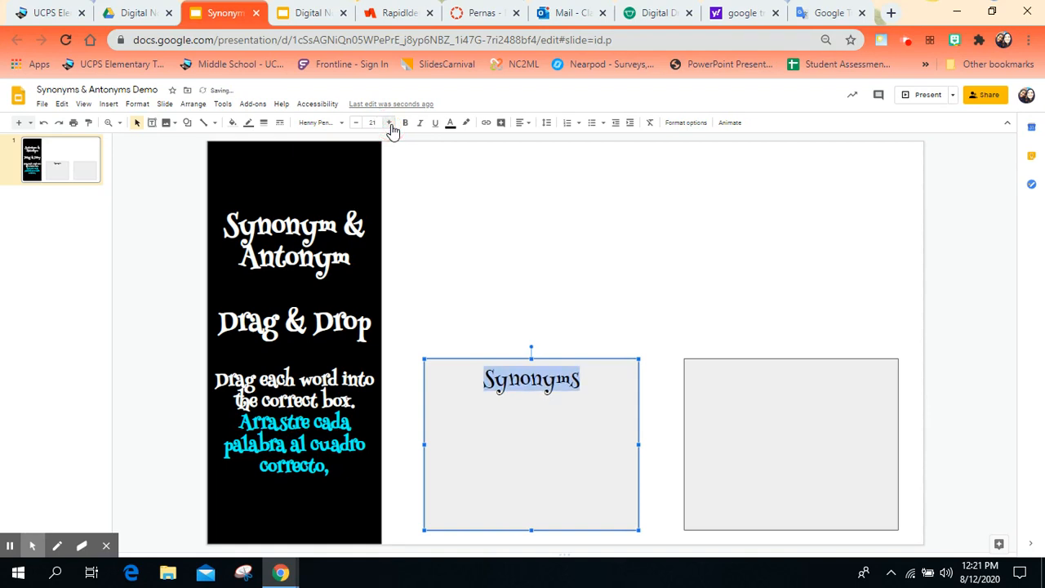
left_click(451, 125)
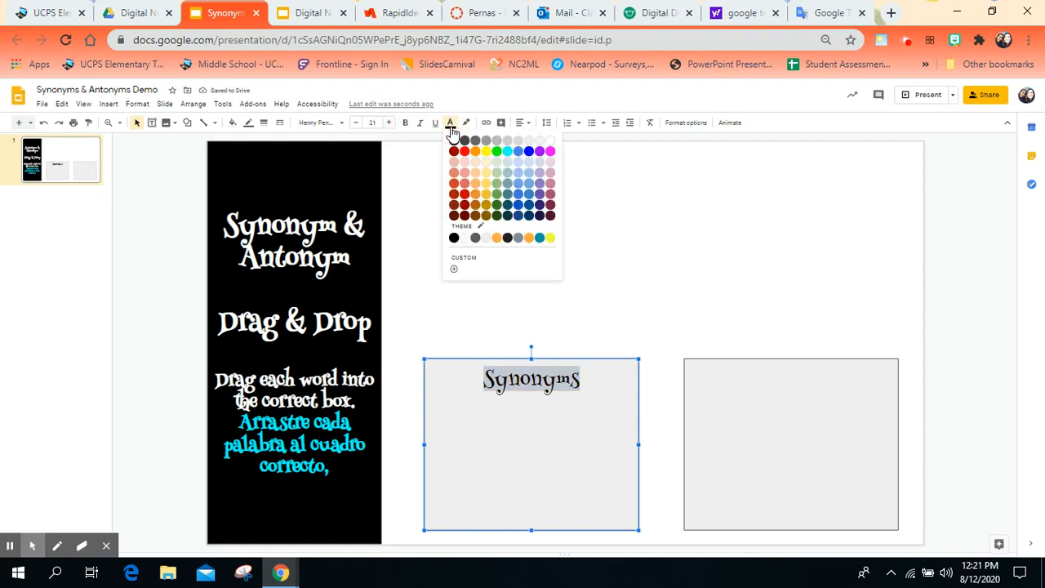
left_click(417, 236)
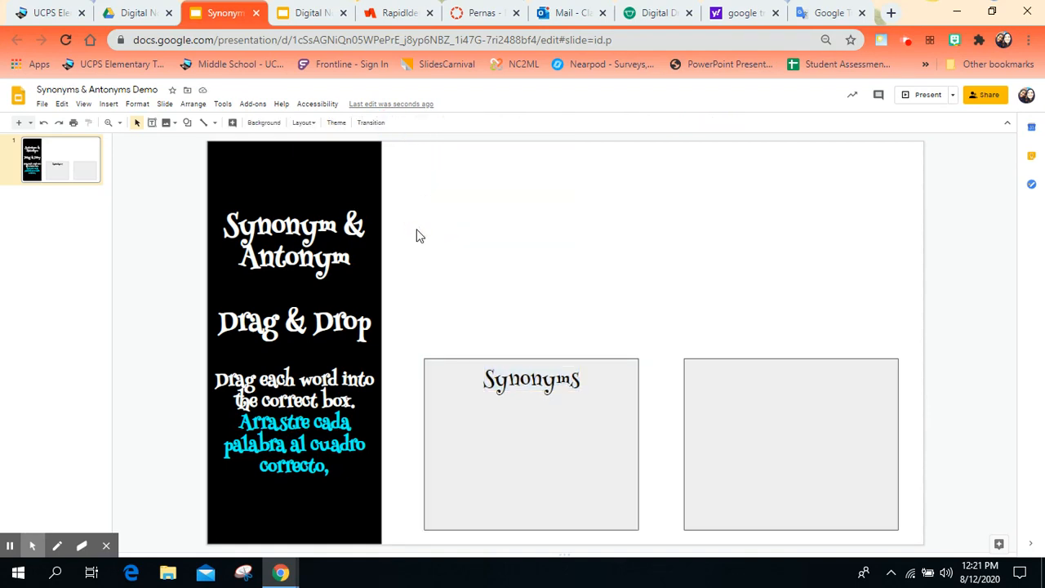
Select the gray "Synonyms" rectangle for a fill color change.
left_click(462, 429)
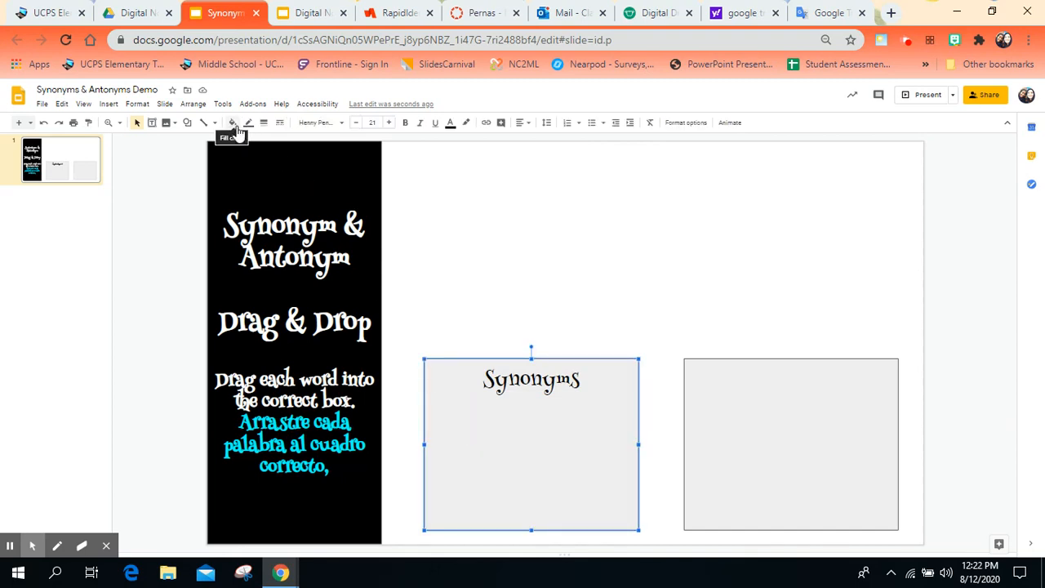